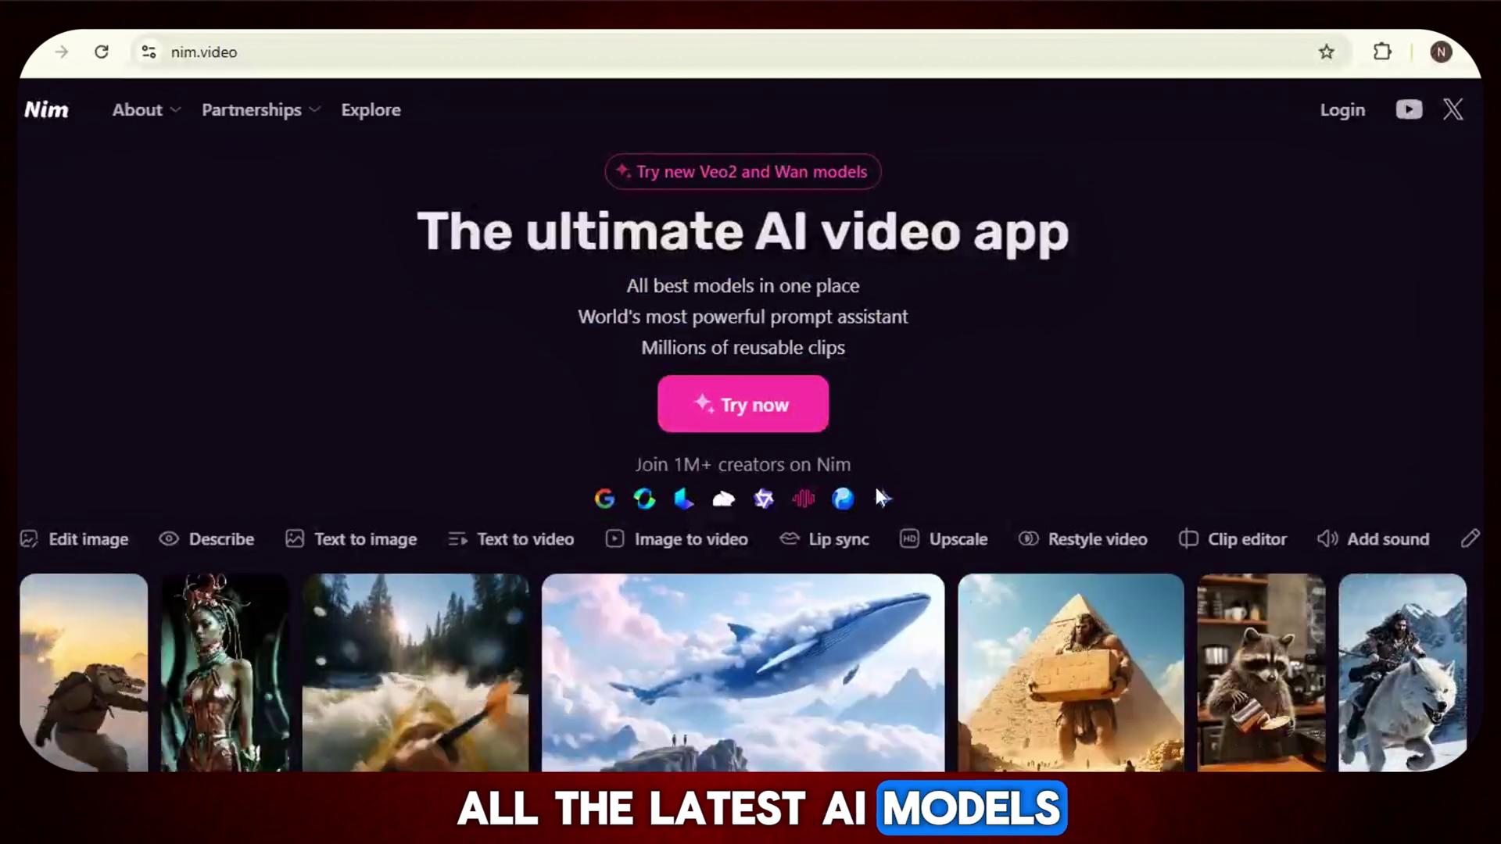
Step: Look over the popular model icons and scroll down the Nim landing page
{"action": "mouse_move", "coordinate": [886, 506]}
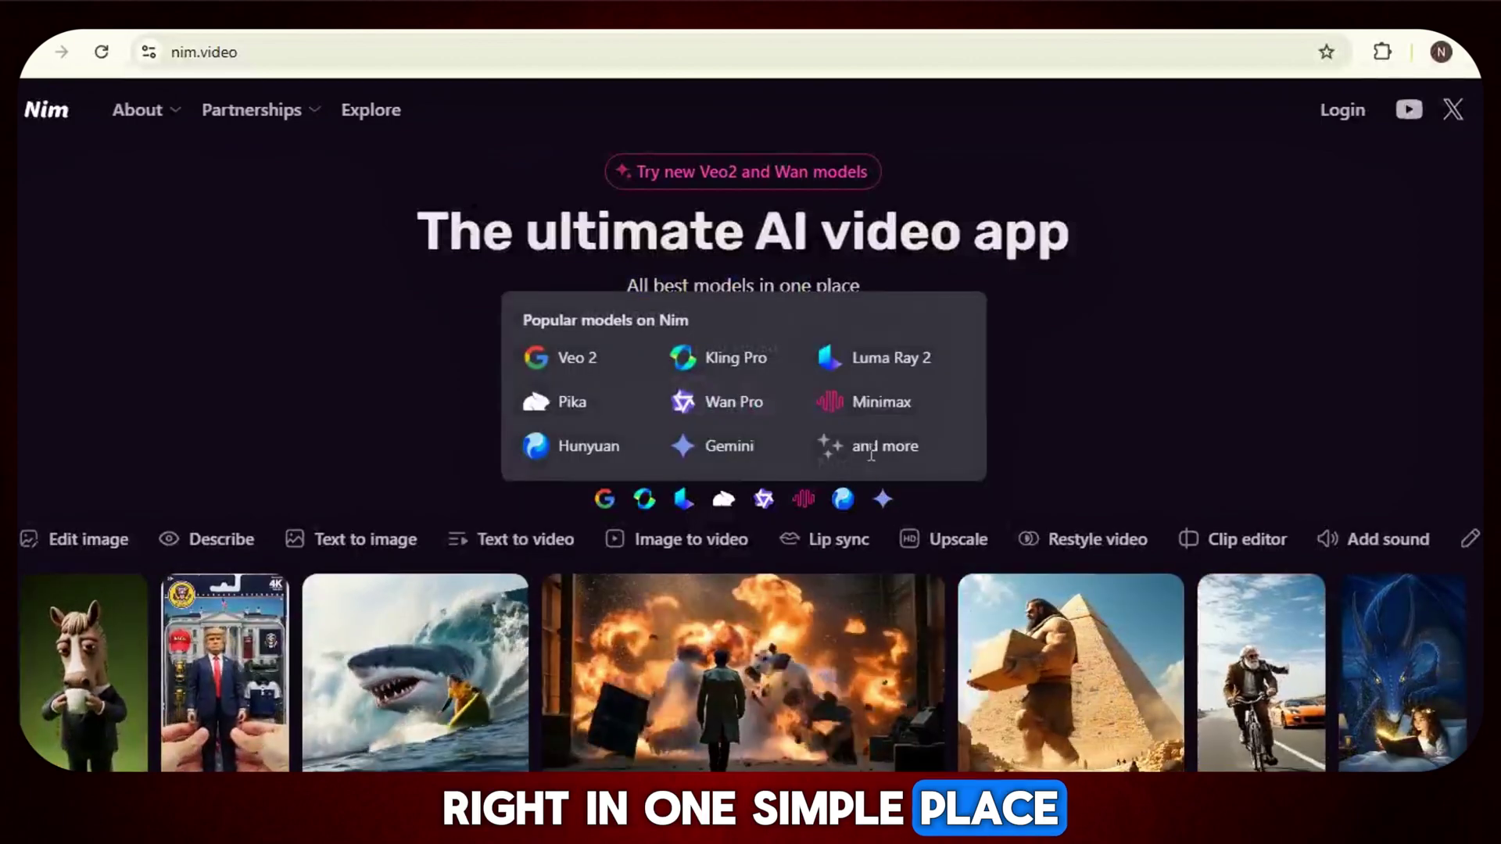
{"action": "left_click_drag", "start_coordinate": [345, 532], "coordinate": [486, 536]}
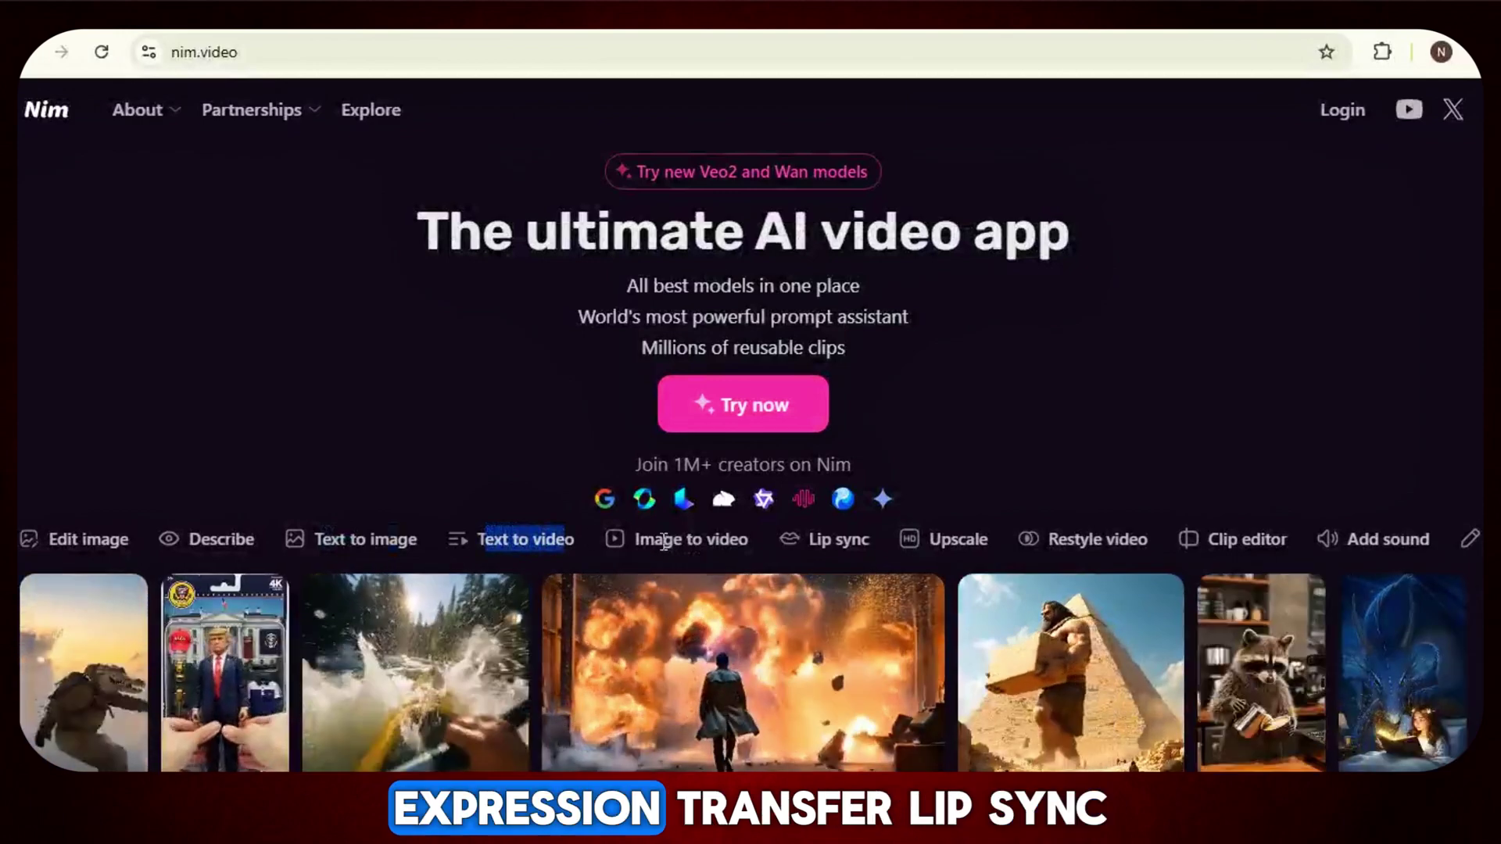
{"action": "scroll", "coordinate": [293, 451], "scroll_direction": "down", "scroll_amount": 1}
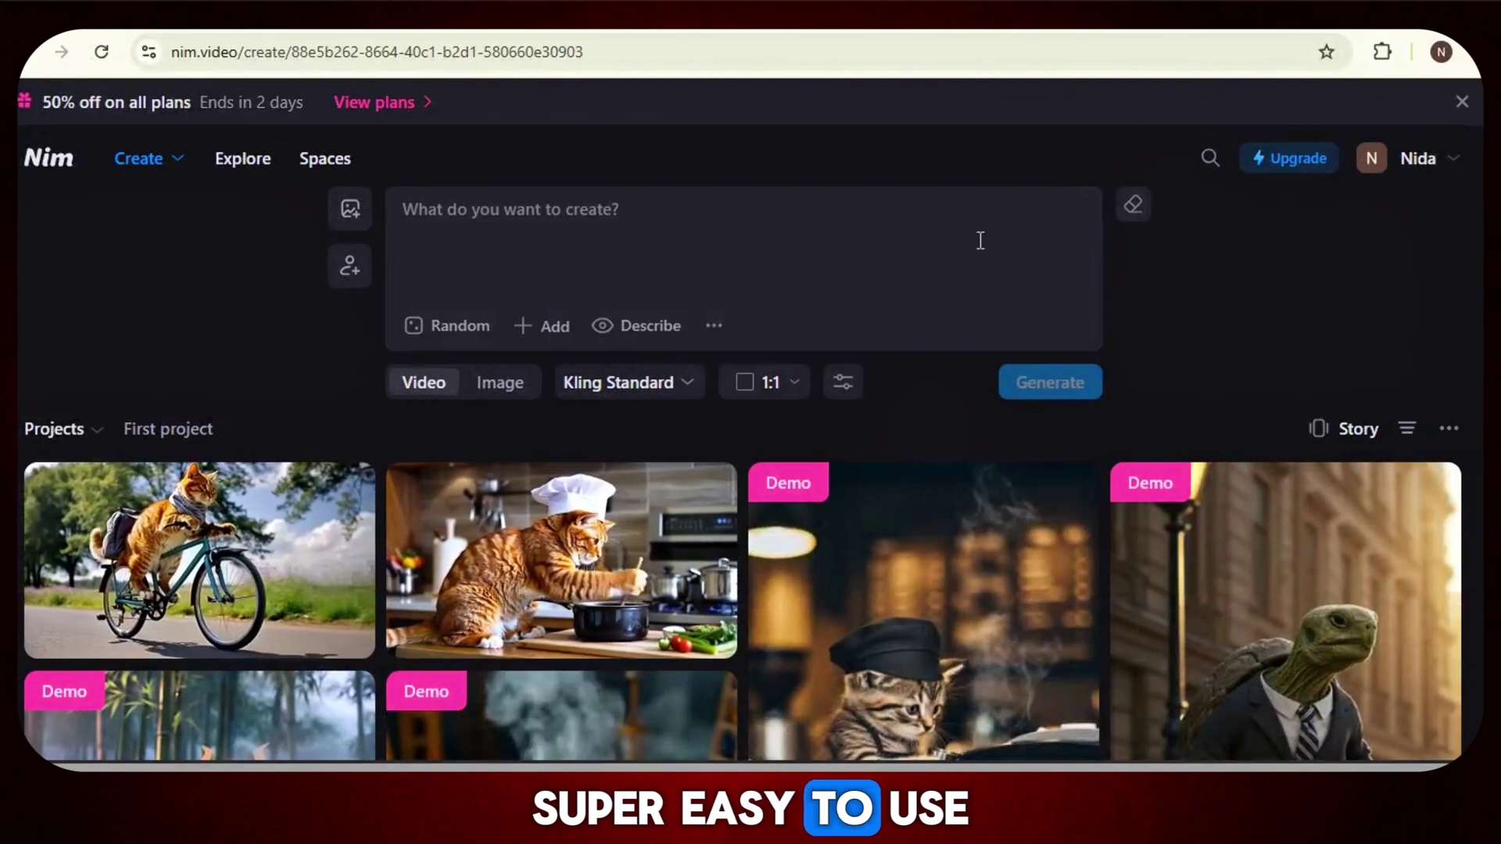
Step: Browse the Explore feed, scrolling through the community-made videos
{"action": "left_click", "coordinate": [227, 168]}
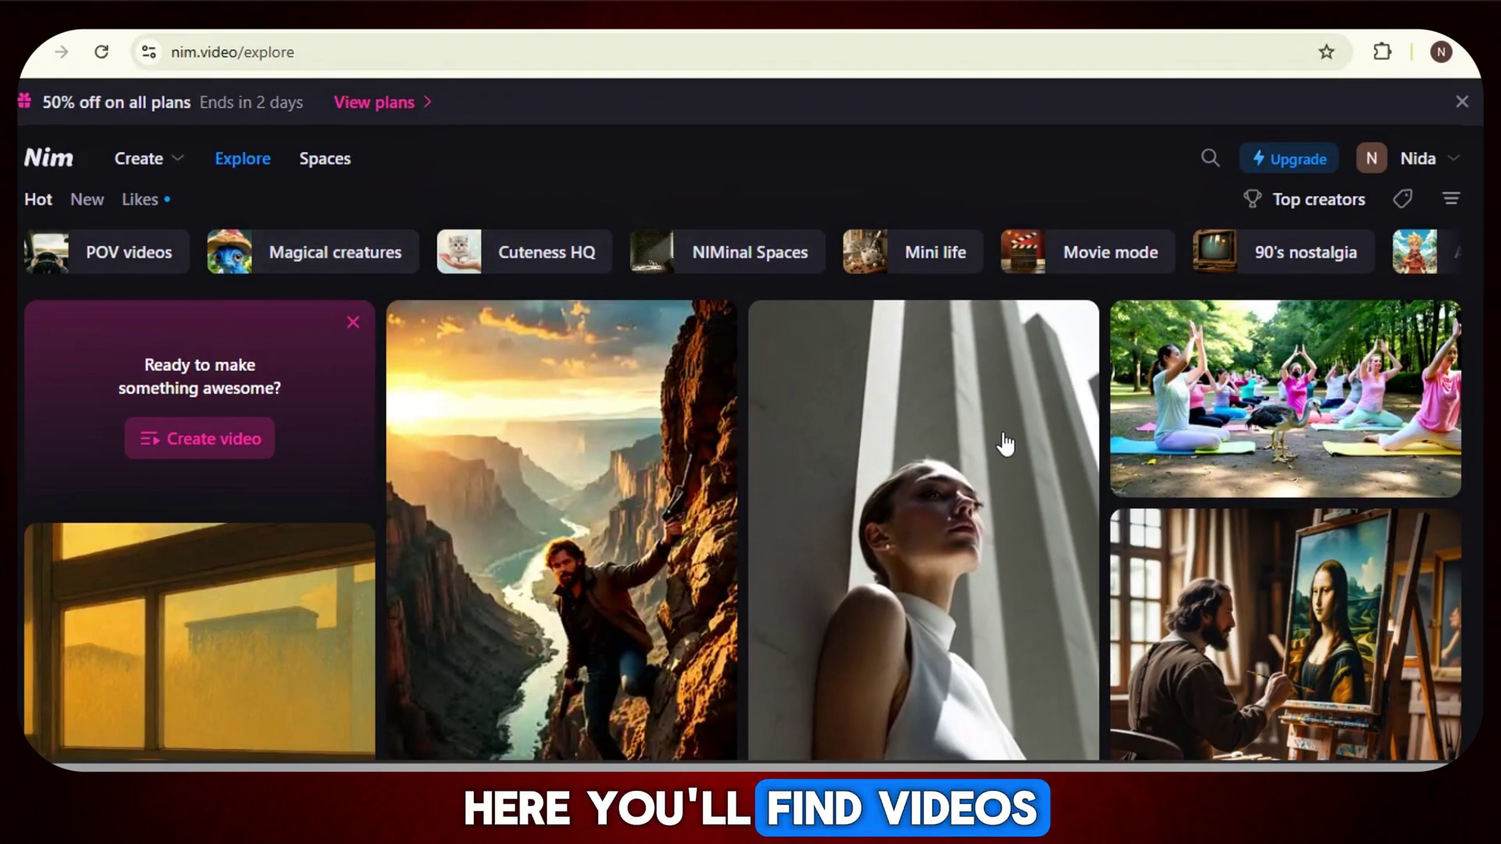
{"action": "scroll", "coordinate": [888, 513], "scroll_direction": "down", "scroll_amount": 5}
{"action": "scroll", "coordinate": [596, 515], "scroll_direction": "down", "scroll_amount": 10}
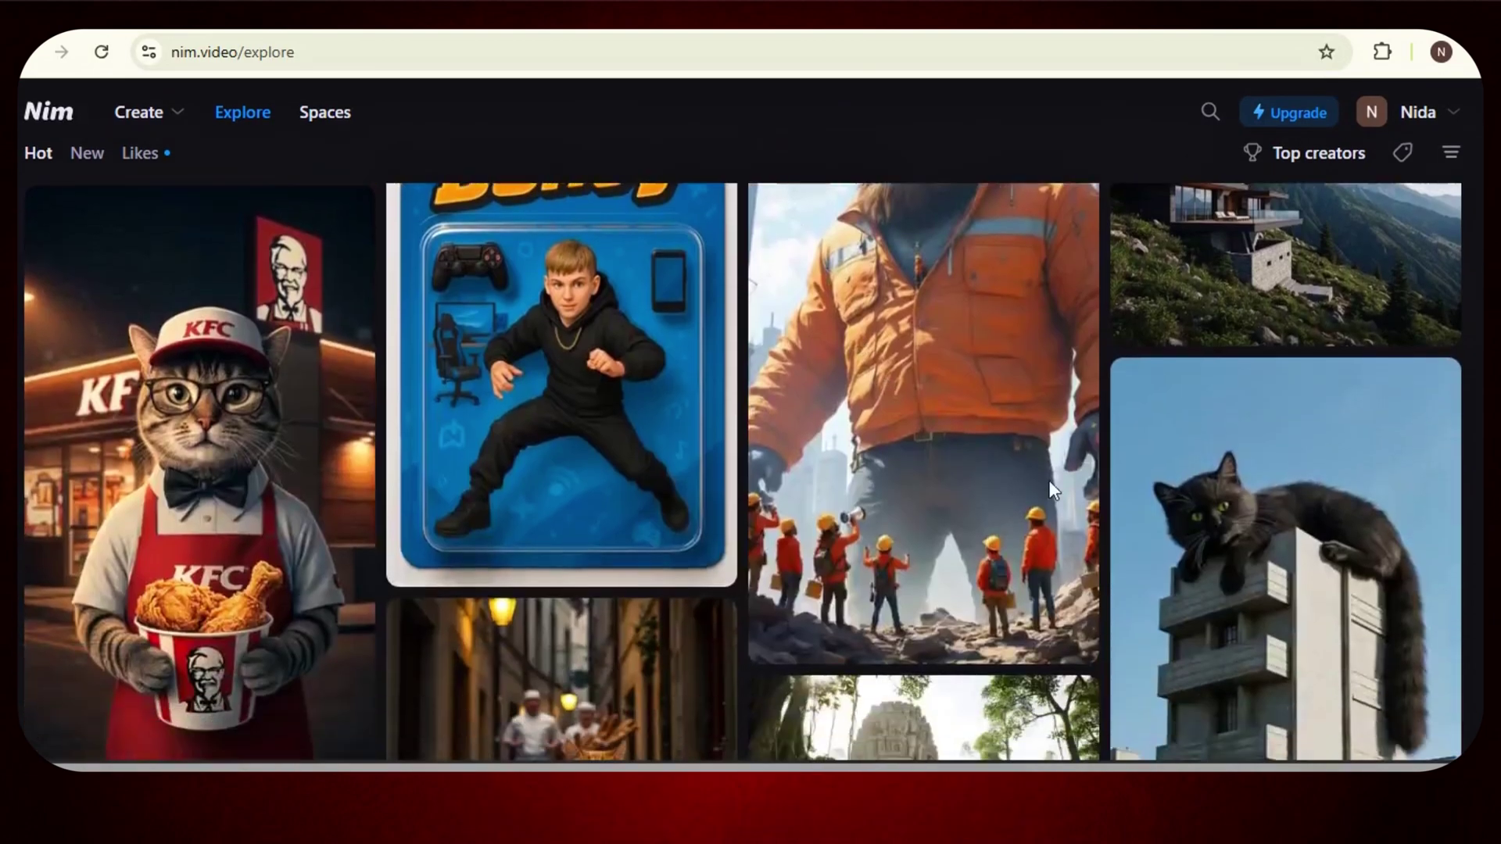
{"action": "scroll", "coordinate": [594, 536], "scroll_direction": "down", "scroll_amount": 15}
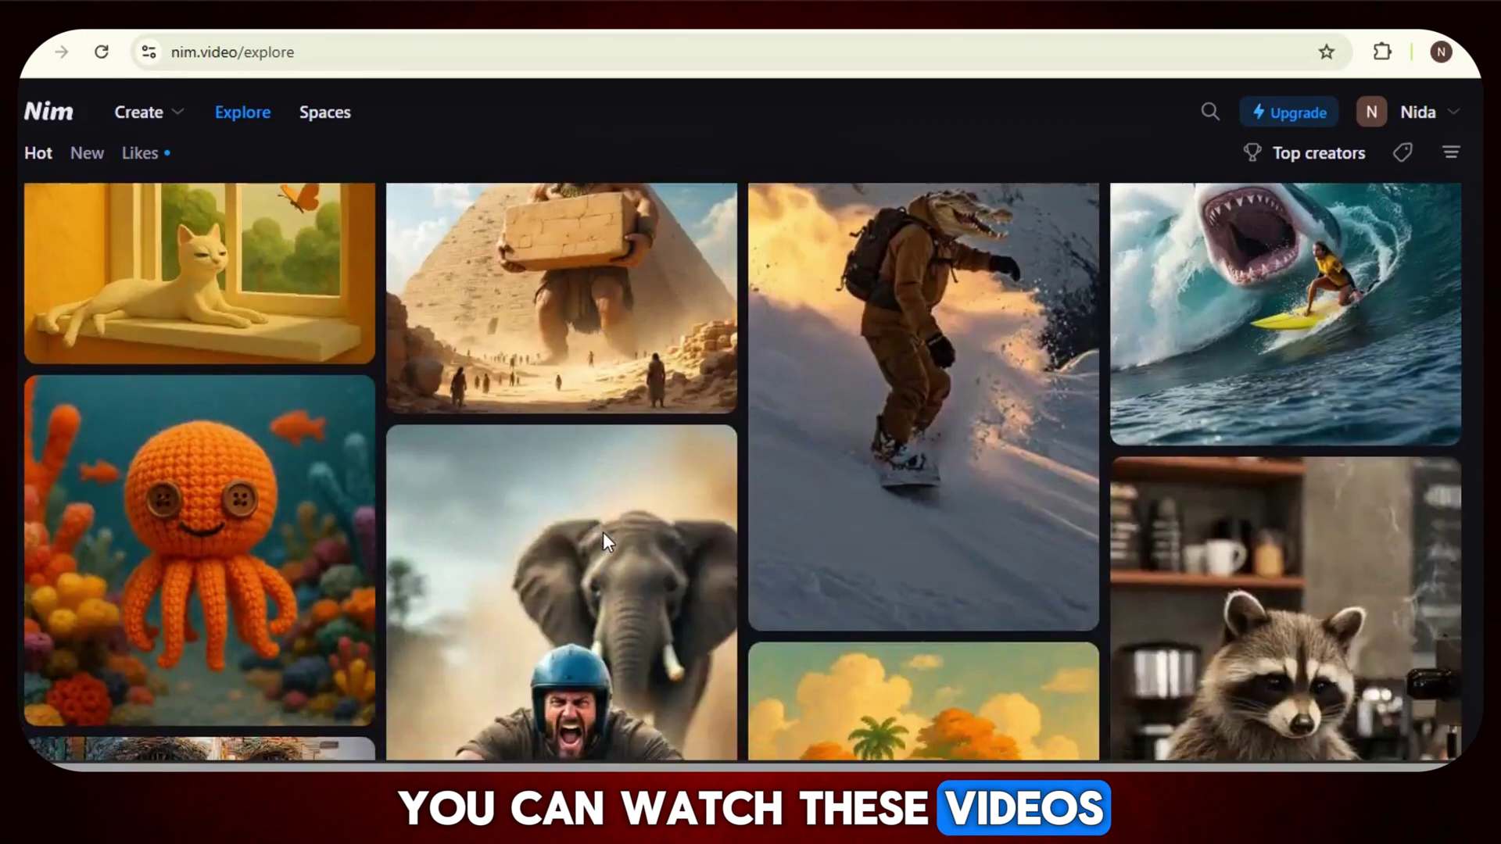
{"action": "scroll", "coordinate": [838, 515], "scroll_direction": "down", "scroll_amount": 15}
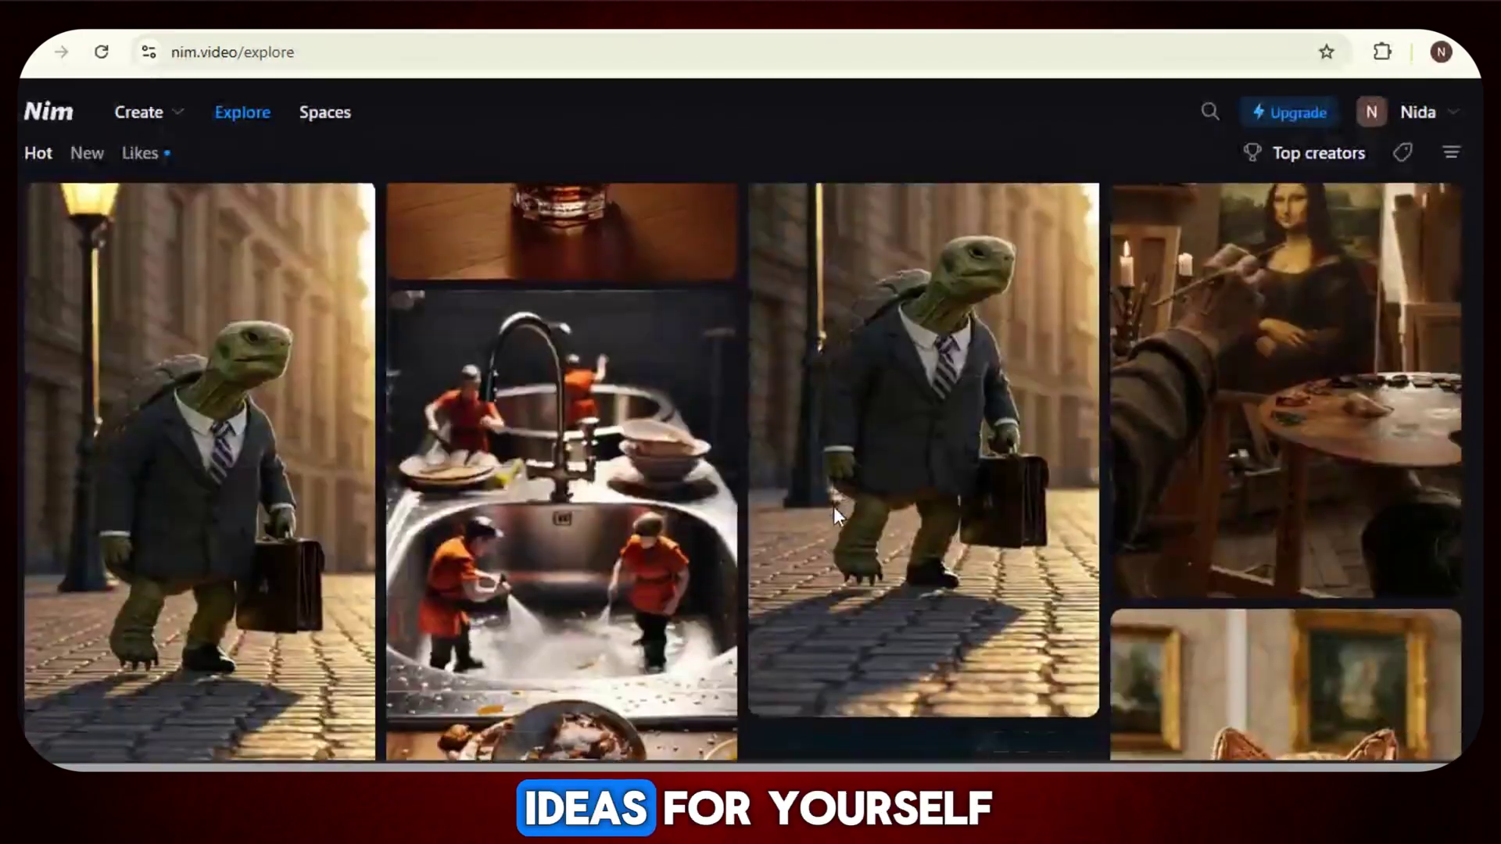
{"action": "scroll", "coordinate": [504, 406], "scroll_direction": "down", "scroll_amount": 10}
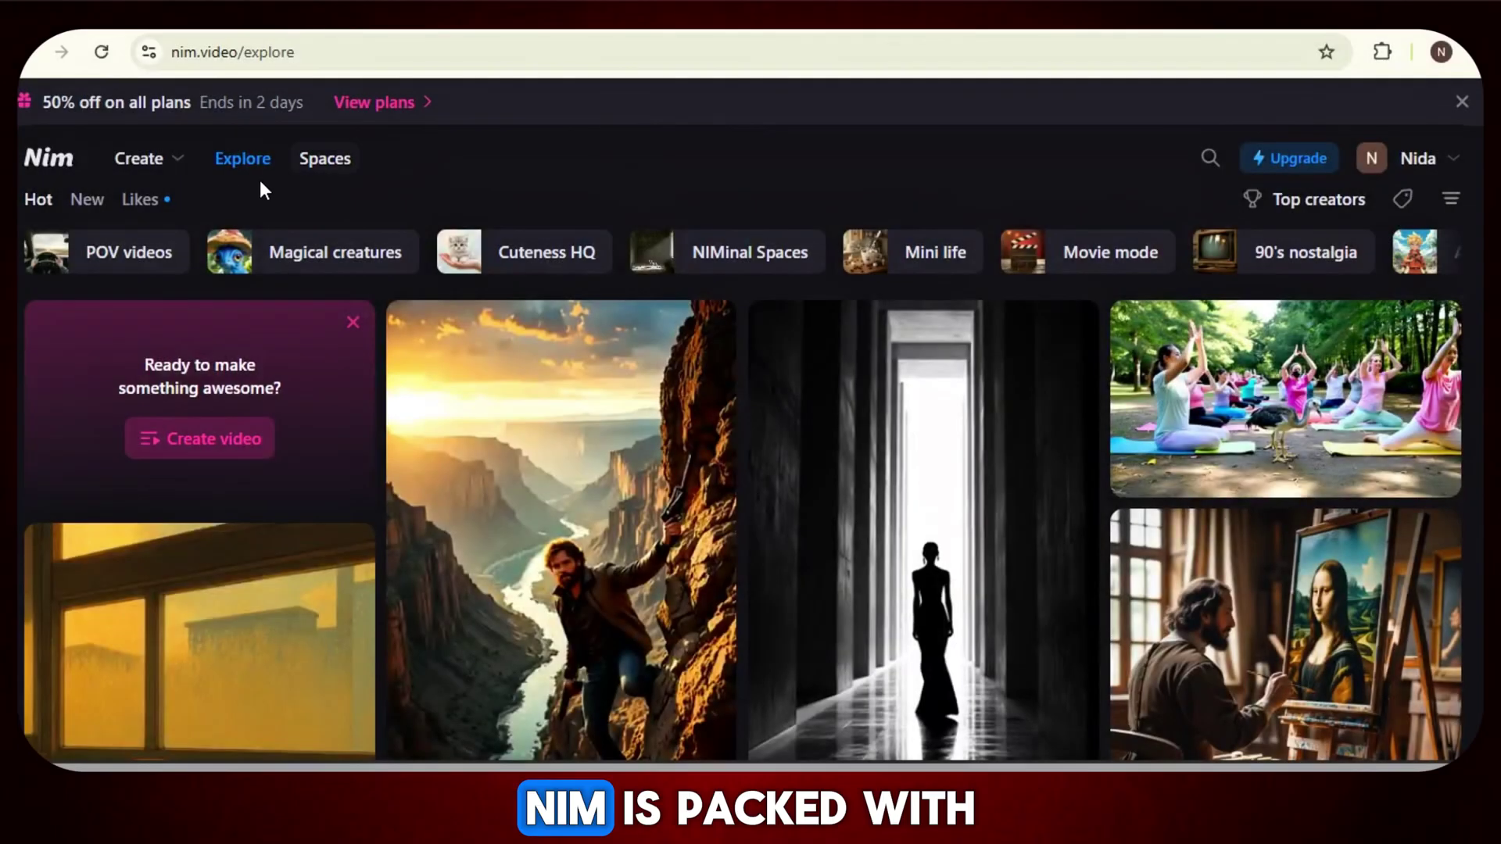
{"action": "mouse_move", "coordinate": [162, 166]}
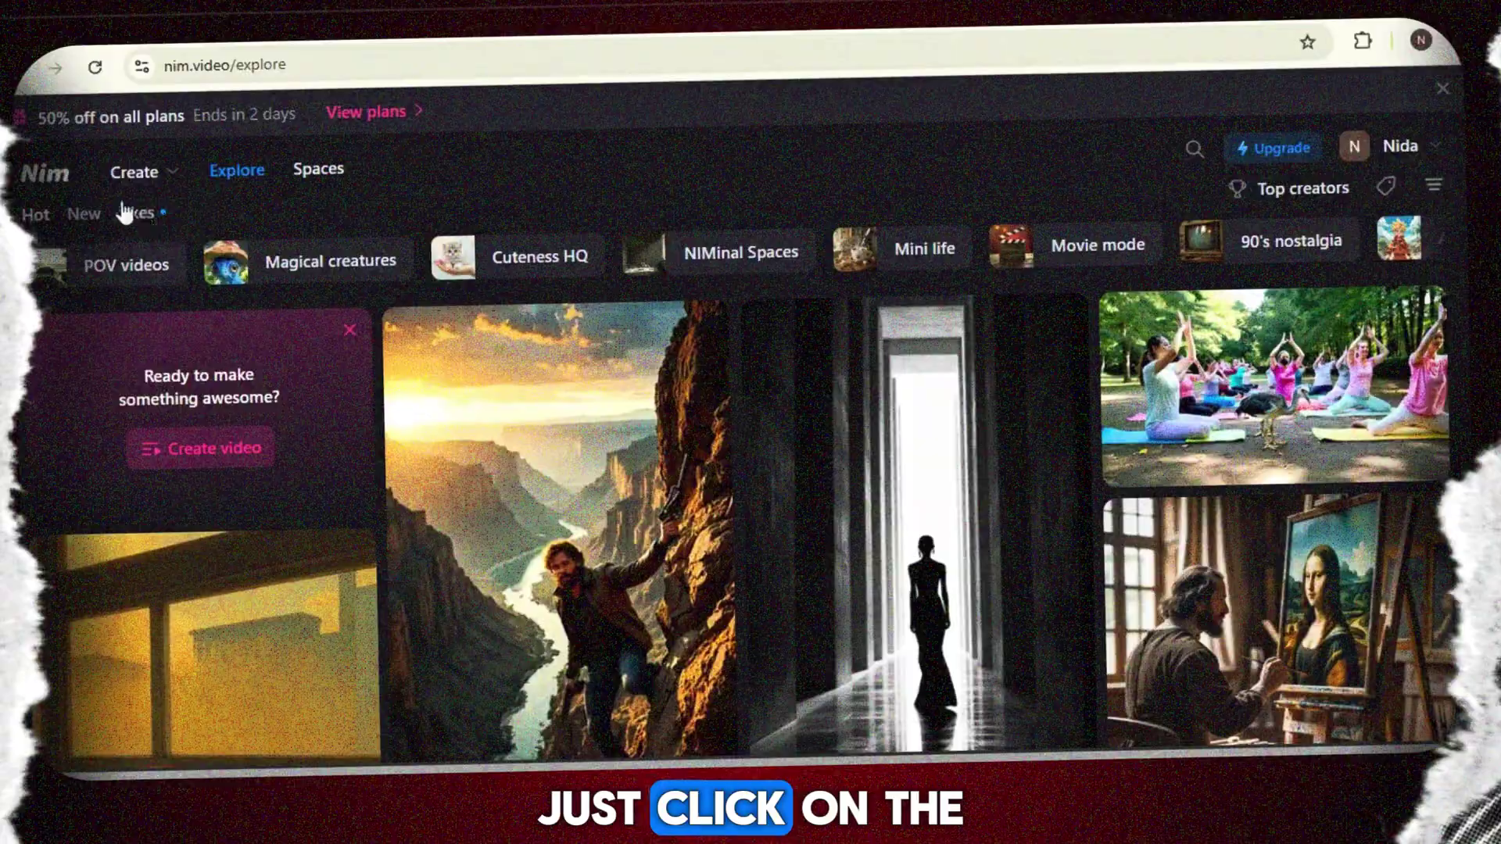
Step: Start a new Image or video creation, paste the Lamborghini cherry-blossom prompt, and zoom the page to 80%
{"action": "left_click", "coordinate": [140, 162]}
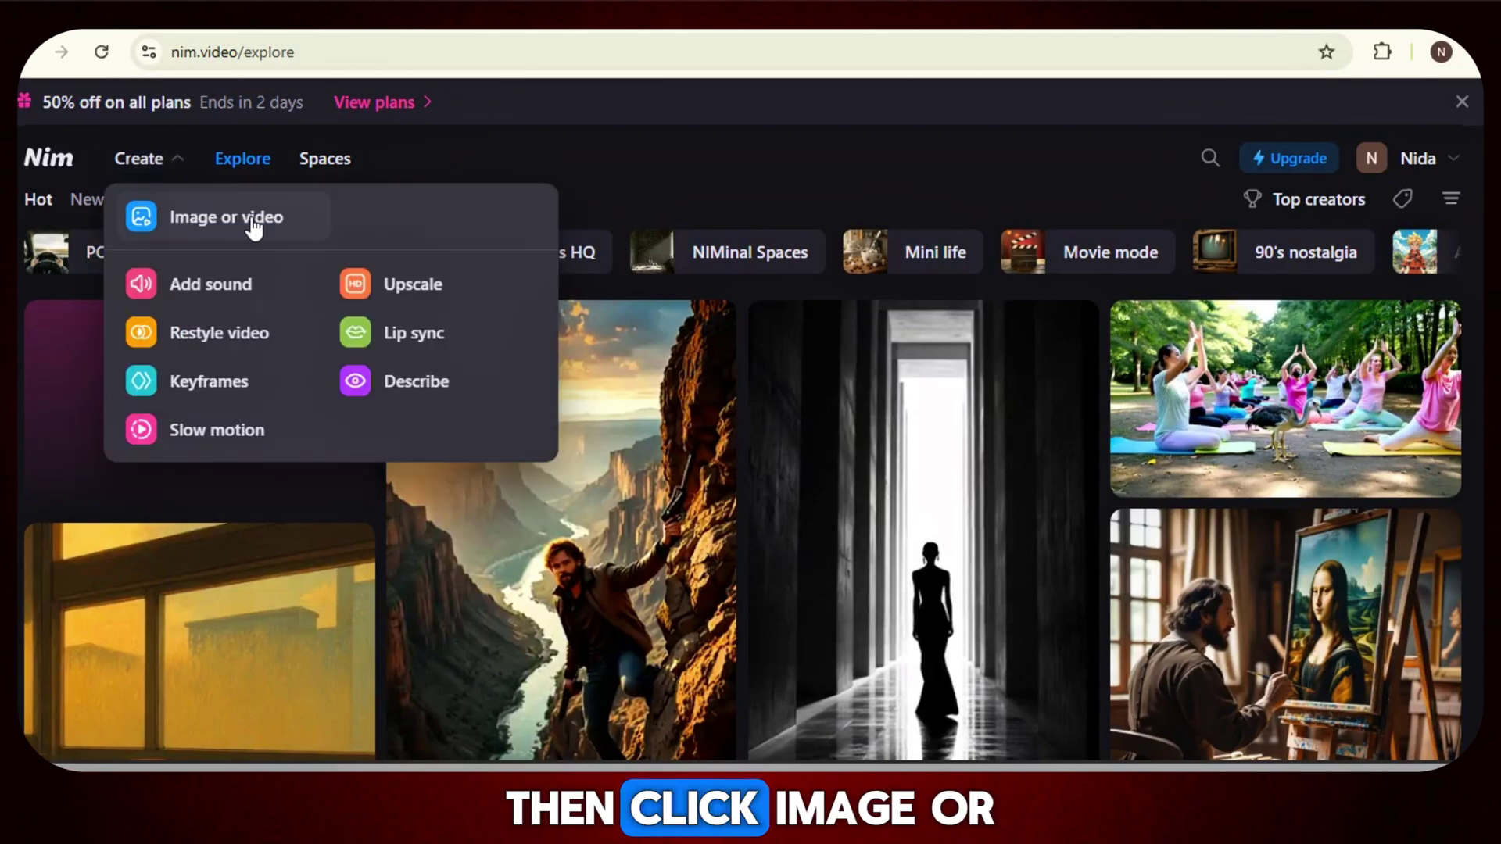
{"action": "left_click", "coordinate": [225, 220]}
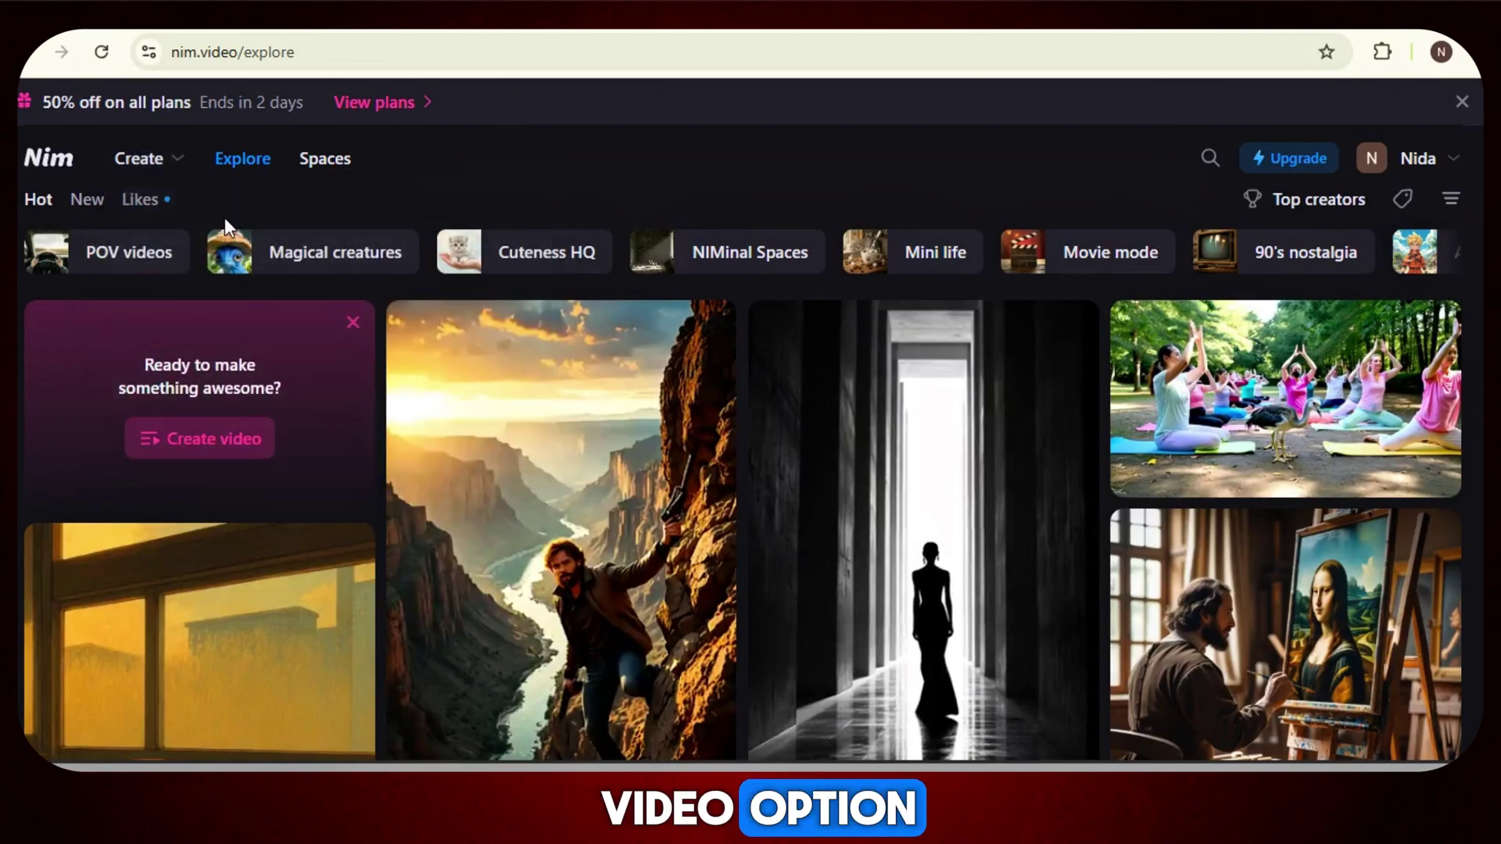
{"action": "right_click", "coordinate": [432, 213]}
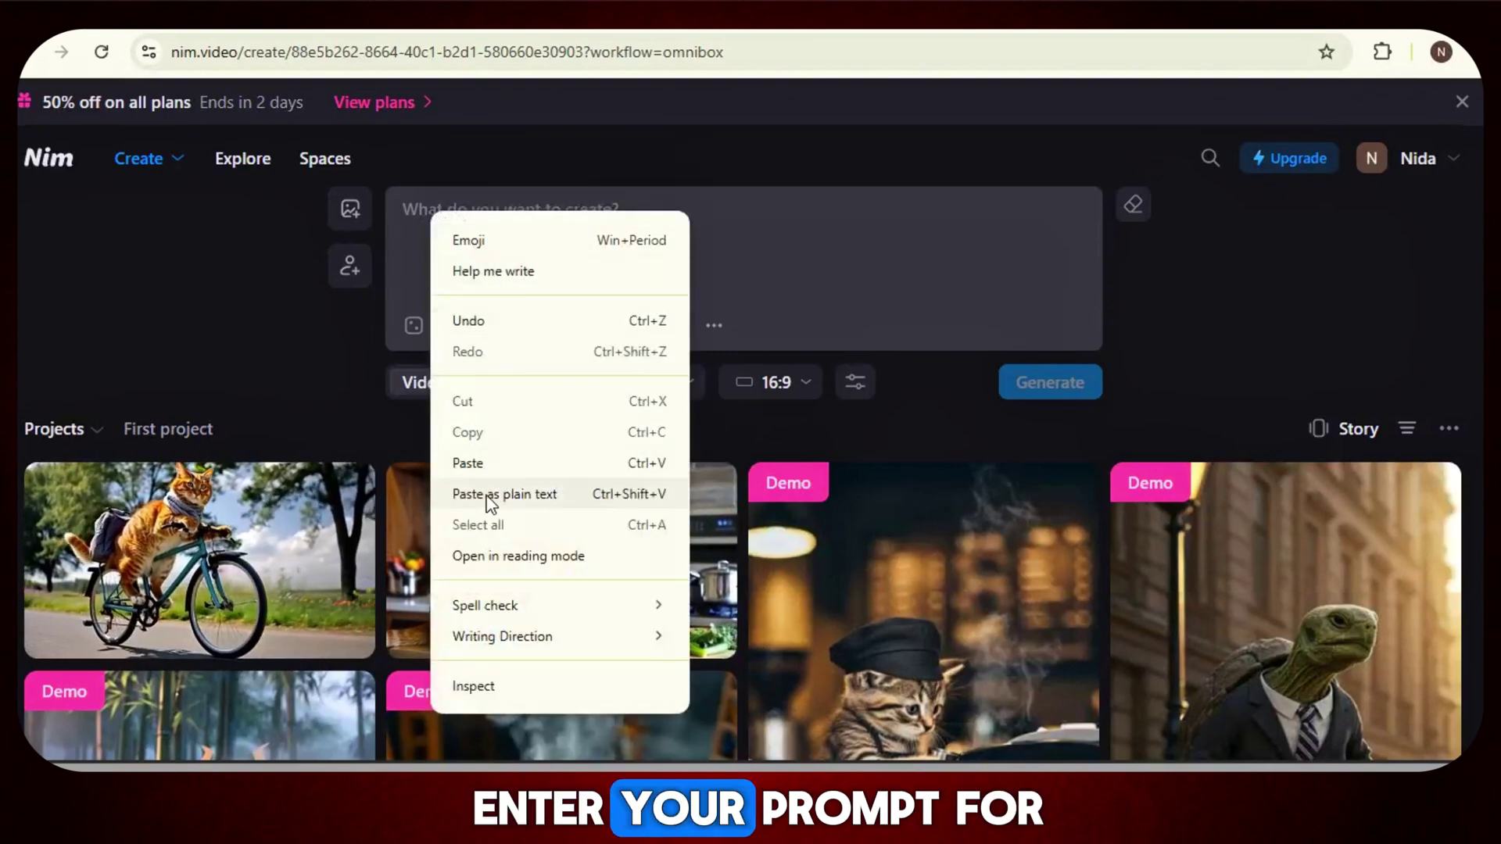
{"action": "left_click", "coordinate": [469, 463]}
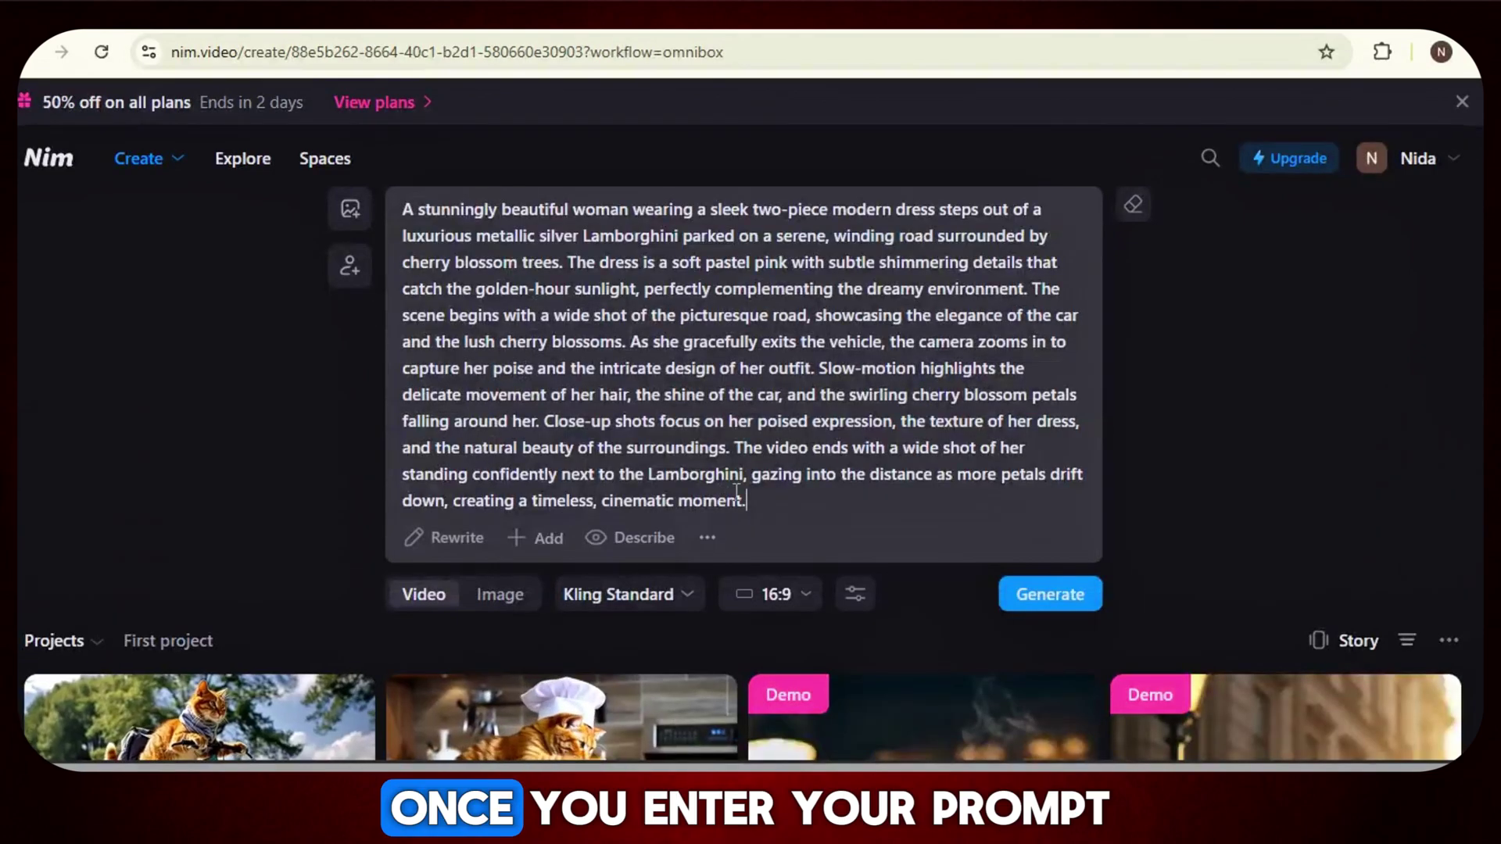
{"action": "scroll", "coordinate": [838, 430], "scroll_direction": "down", "scroll_amount": 1}
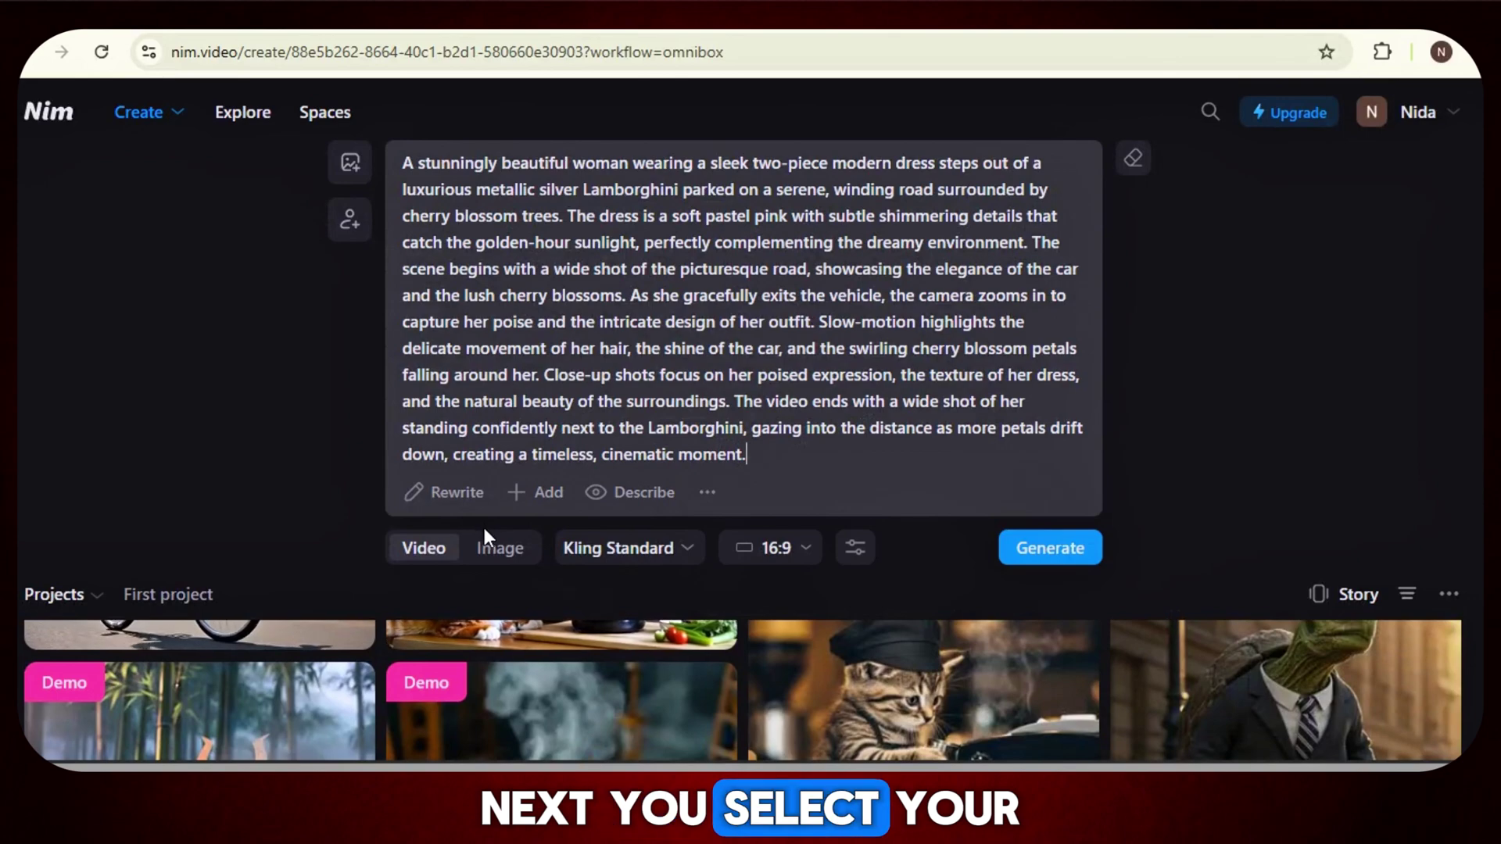
{"action": "key", "text": "ctrl+minus"}
{"action": "key", "text": "ctrl+minus"}
Step: Keep Kling Standard as the video model and 16:9 as the aspect ratio
{"action": "left_click", "coordinate": [677, 493]}
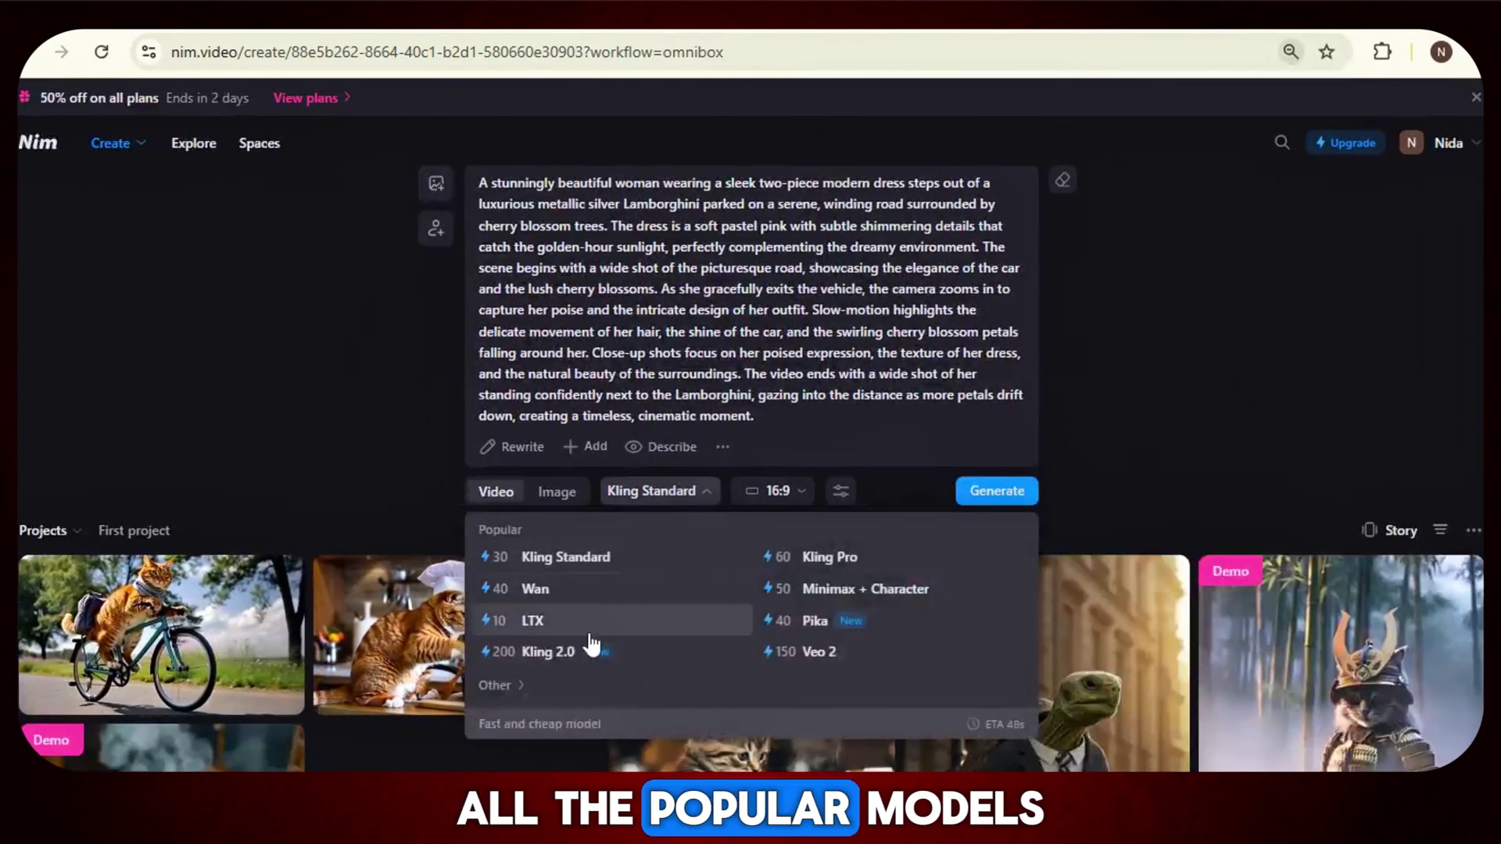
{"action": "left_click", "coordinate": [607, 558]}
{"action": "left_click", "coordinate": [757, 491]}
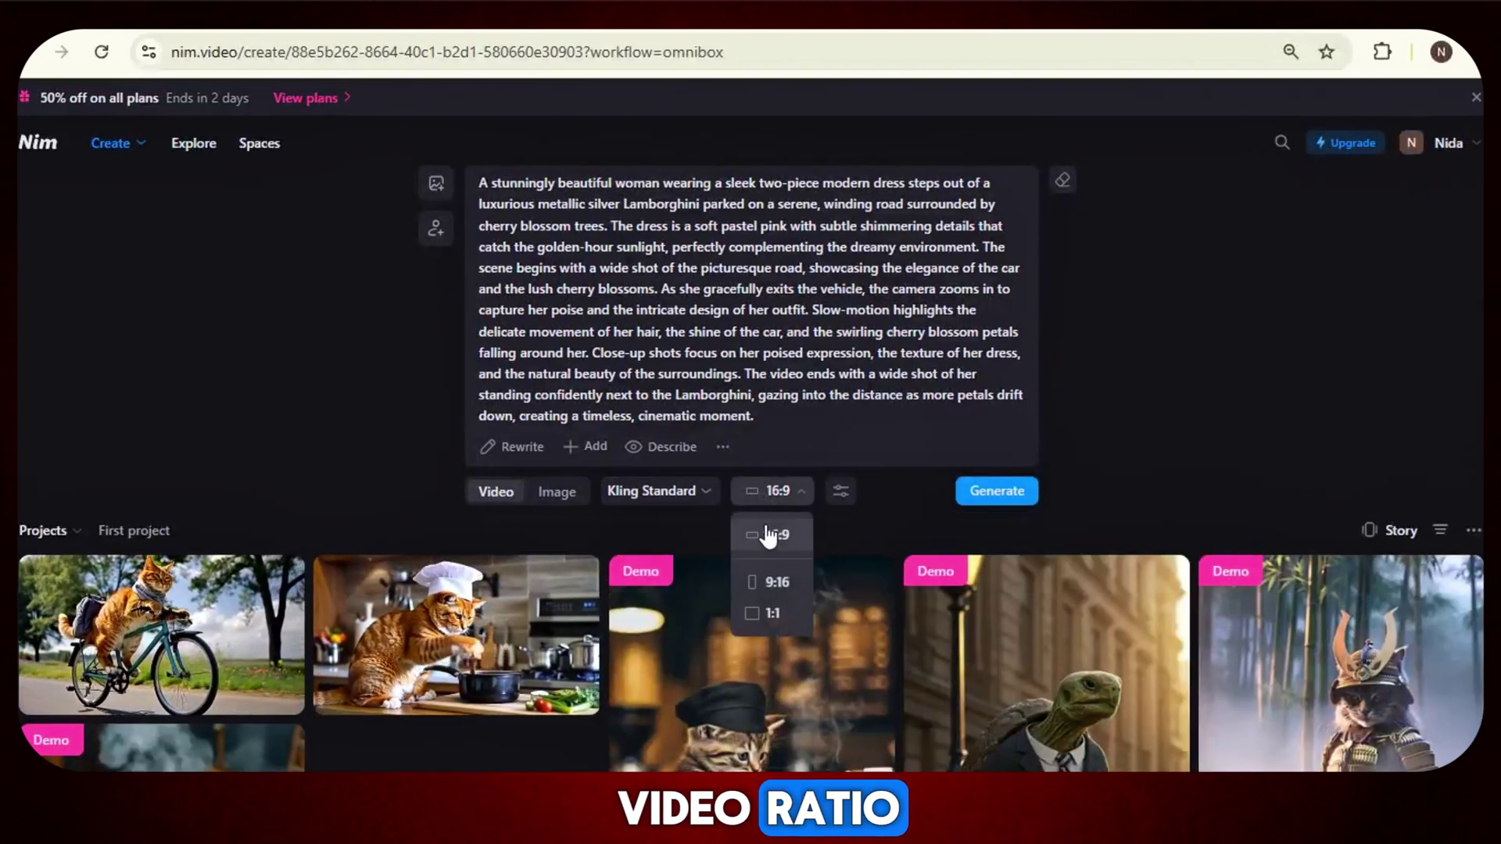
{"action": "left_click", "coordinate": [764, 493]}
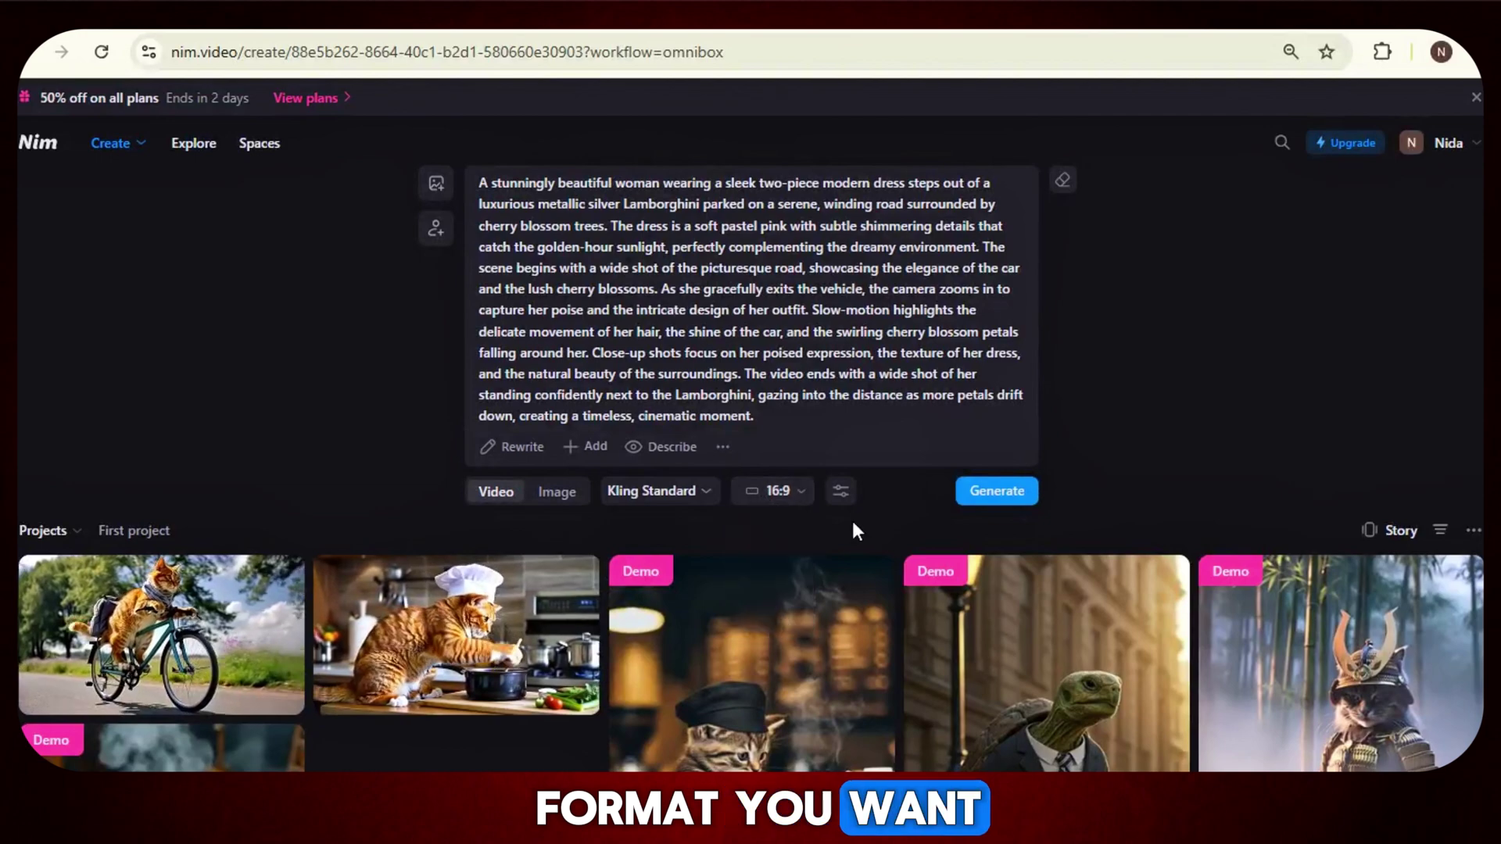
Step: Add a negative prompt excluding harsh shadows, oversaturated colors and cartoonish looks
{"action": "left_click", "coordinate": [831, 497]}
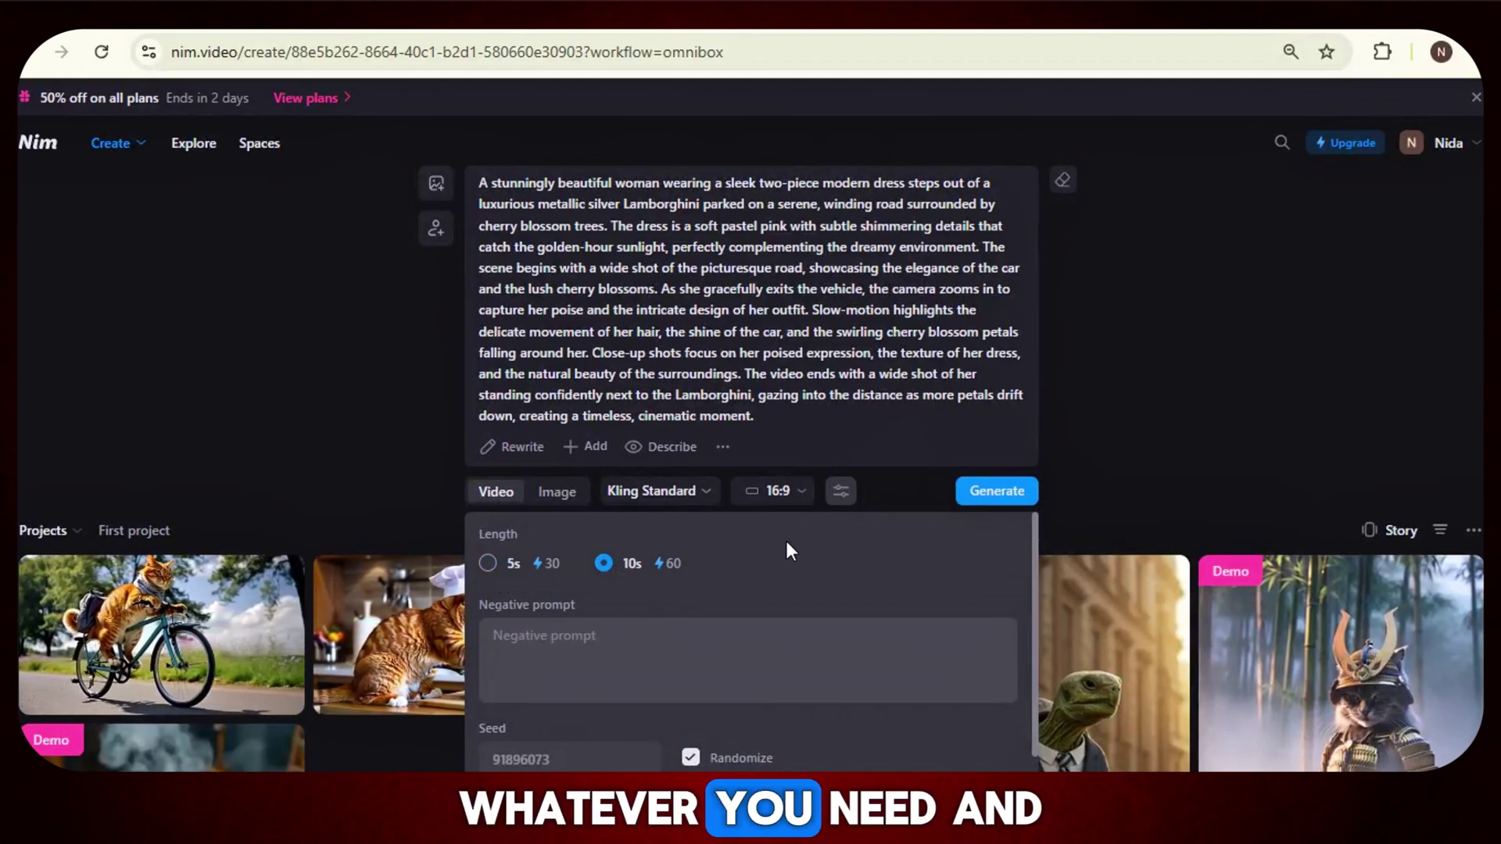
{"action": "left_click", "coordinate": [533, 634]}
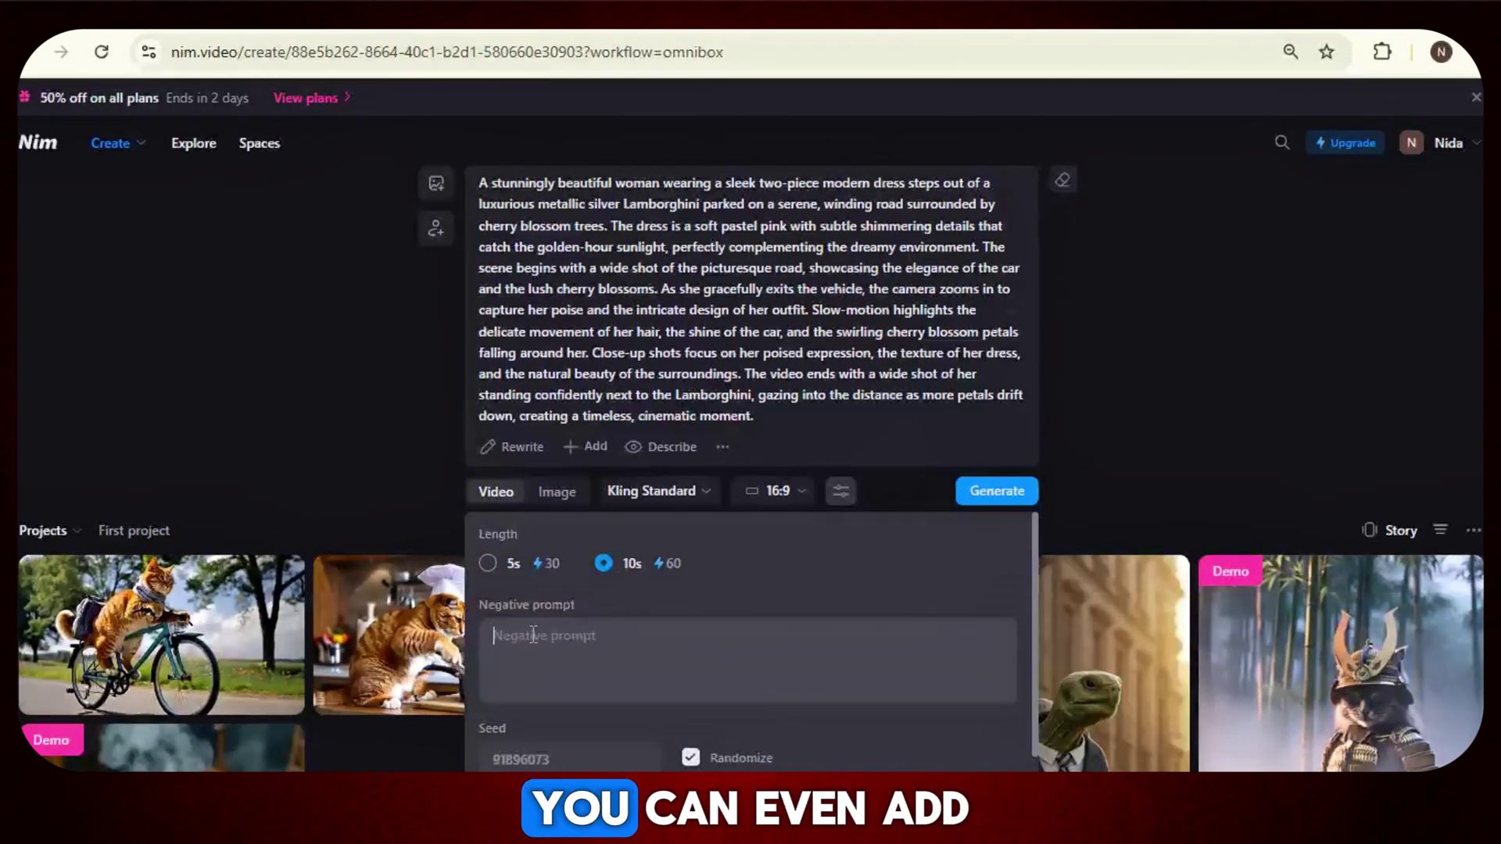
{"action": "type", "text": "Avoid harsh shadows, overly saturated colors, or unnatural lighting. No distractions like modern buildings, power lines, or unrelated vehicles. Prevent exaggerated movements such as stiff animations or overly dense petal falls. Exclude dull expressions or cluttered compositions. Ensure the cherry blossoms, dress, and car look realistic, not cartoonish or artificial."}
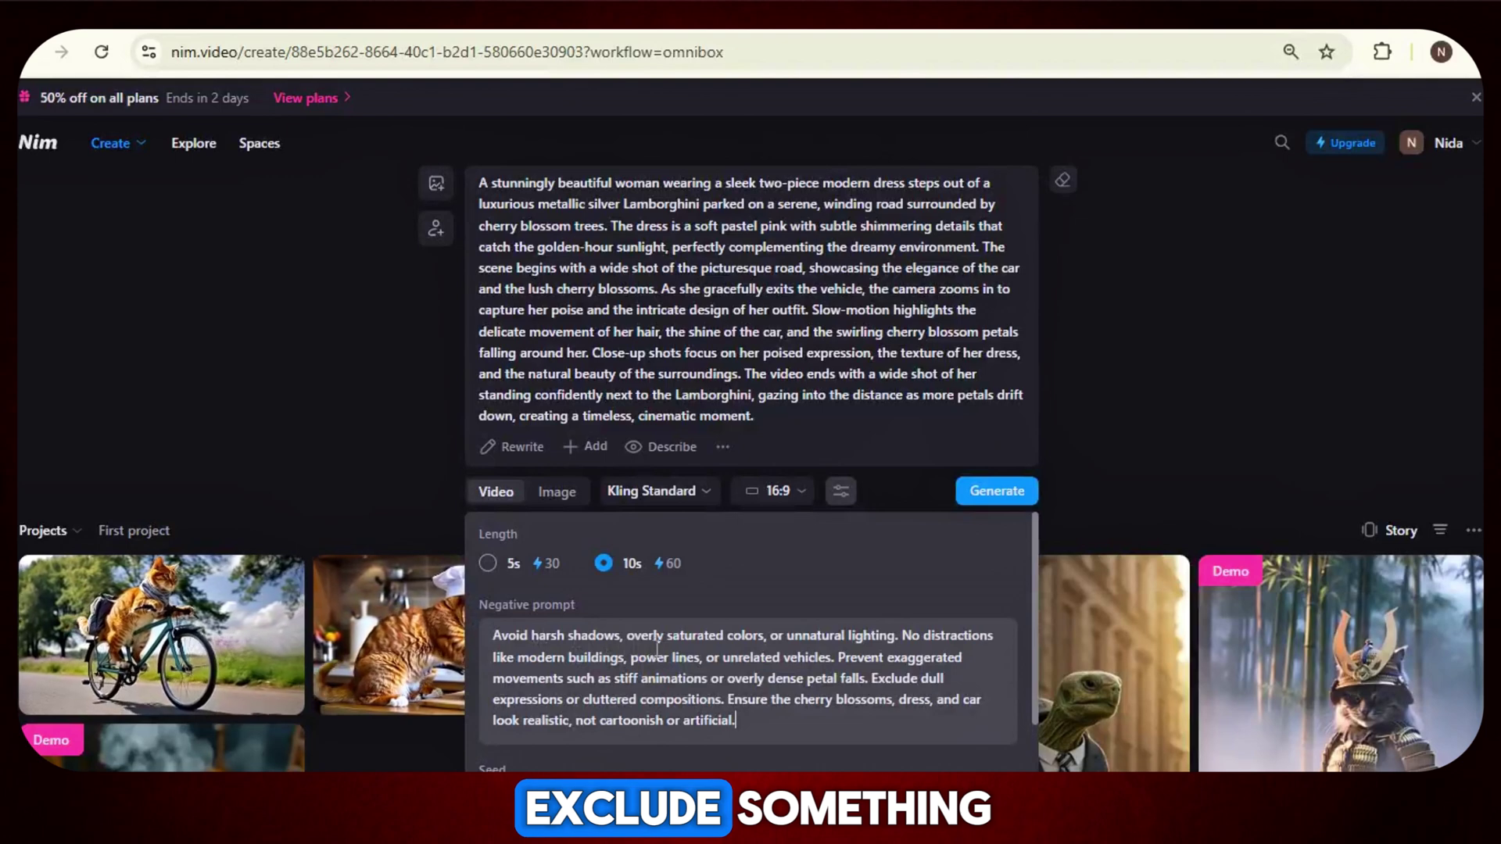
{"action": "scroll", "coordinate": [656, 647], "scroll_direction": "down", "scroll_amount": 2}
{"action": "scroll", "coordinate": [865, 563], "scroll_direction": "up", "scroll_amount": 2}
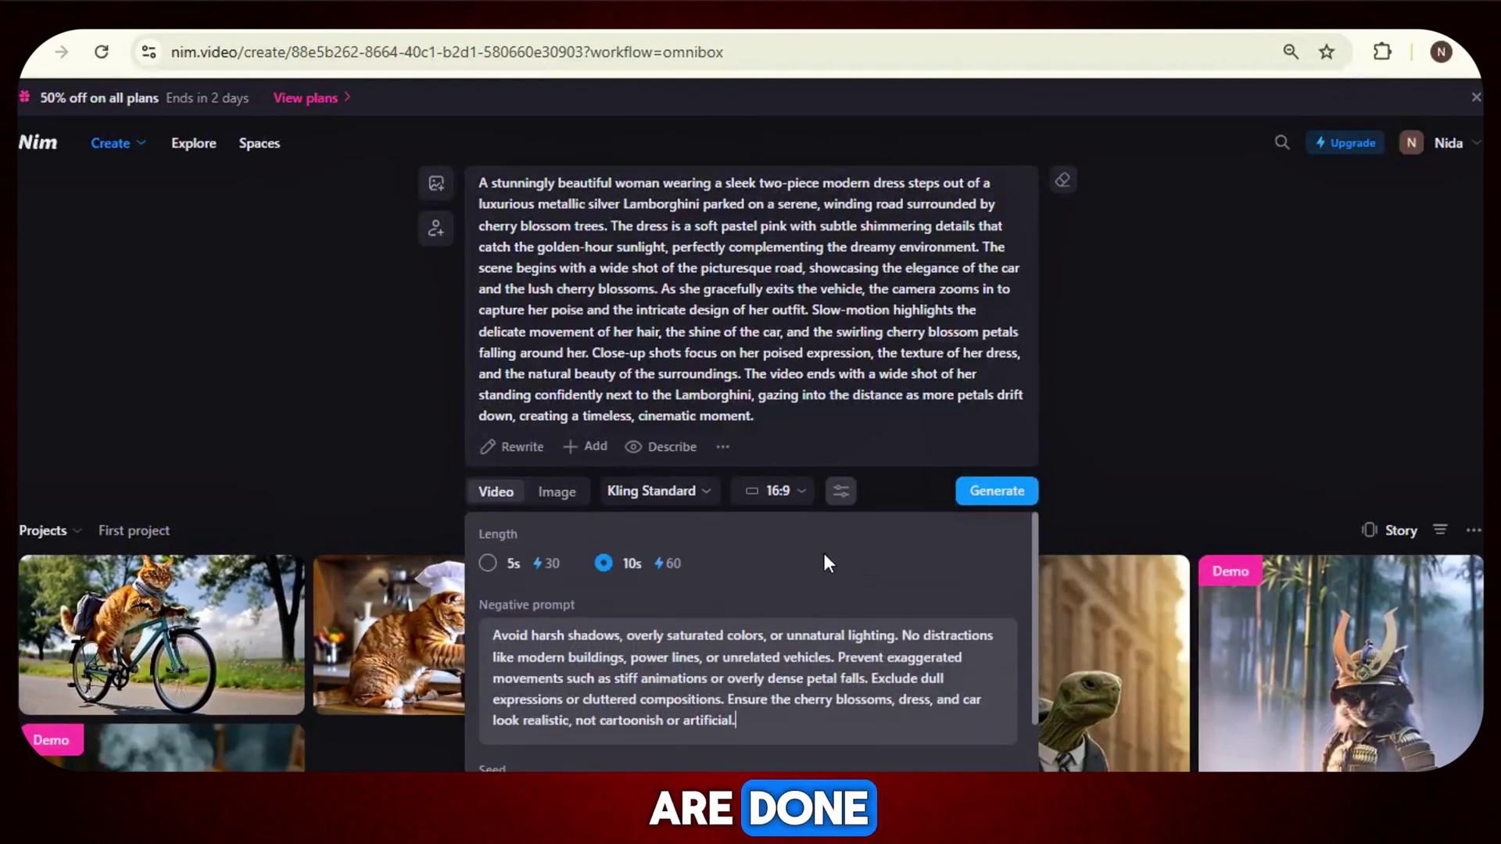
{"action": "left_click", "coordinate": [930, 529]}
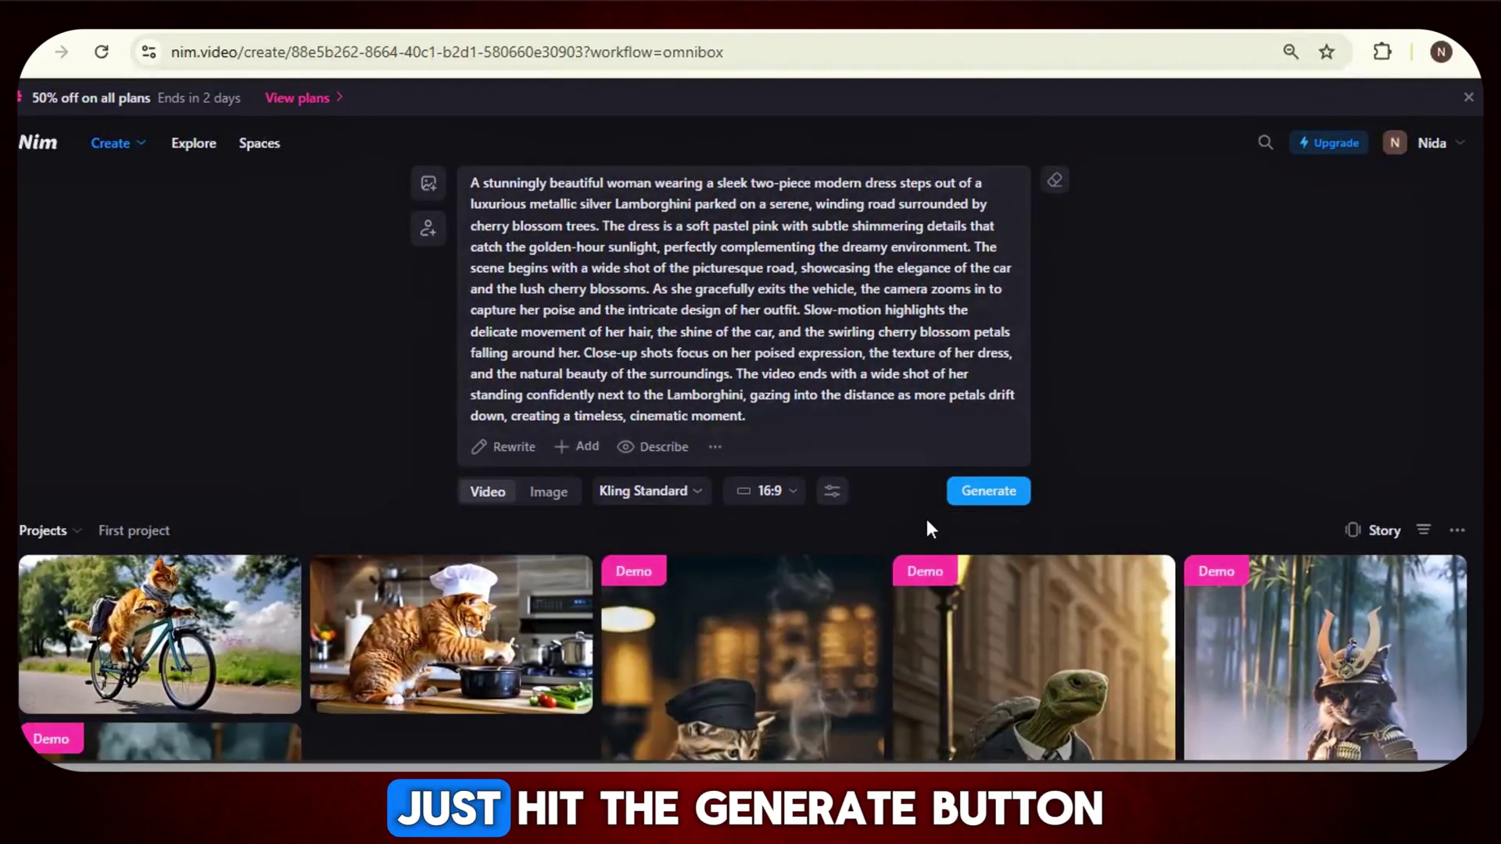
Step: Generate the Lamborghini video, follow it to completion, then start a fresh Image creation
{"action": "left_click", "coordinate": [975, 491]}
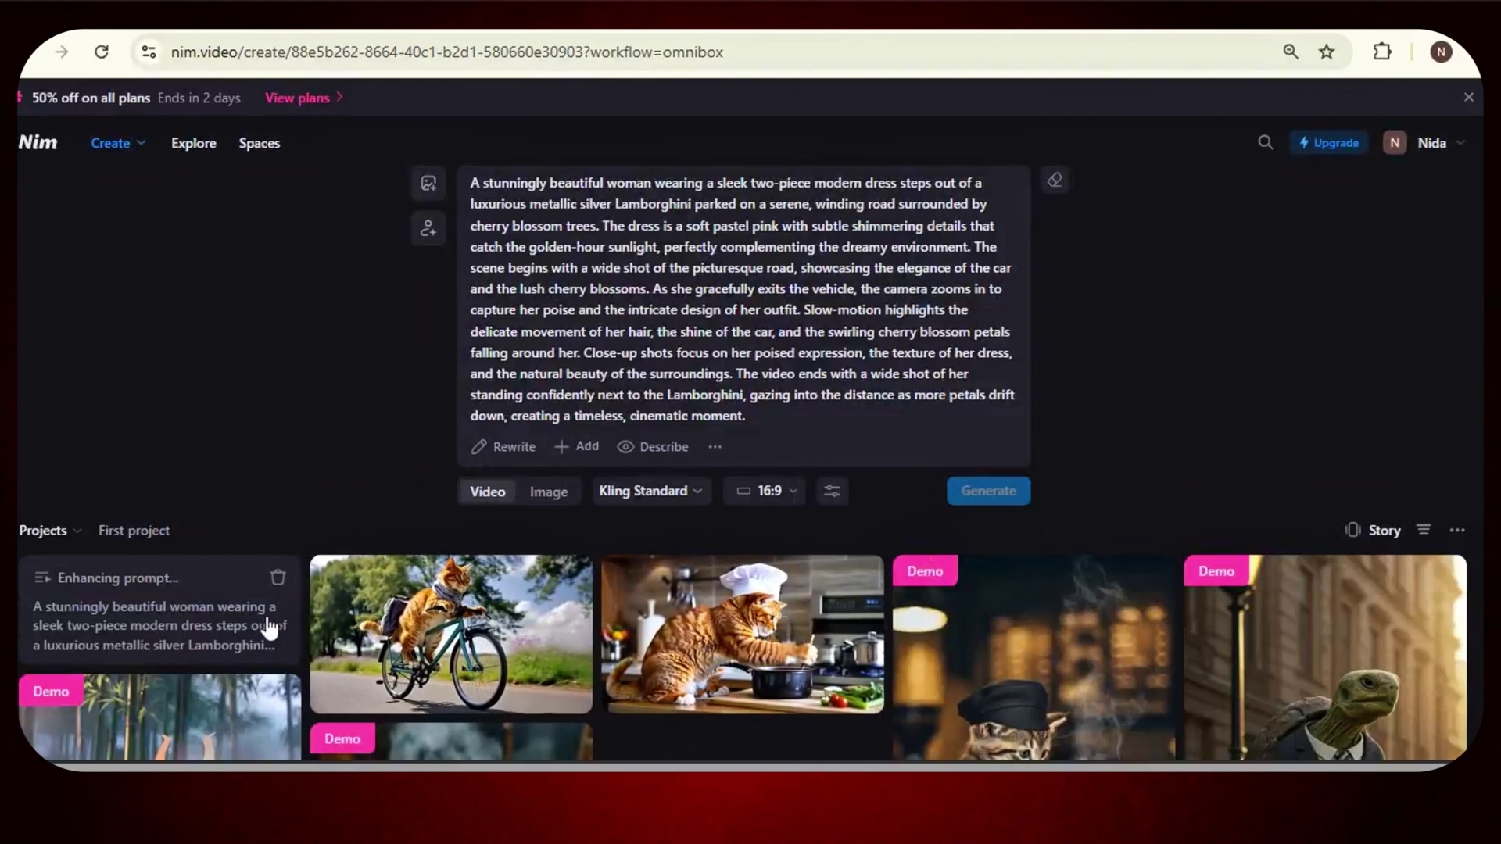
{"action": "left_click", "coordinate": [137, 614]}
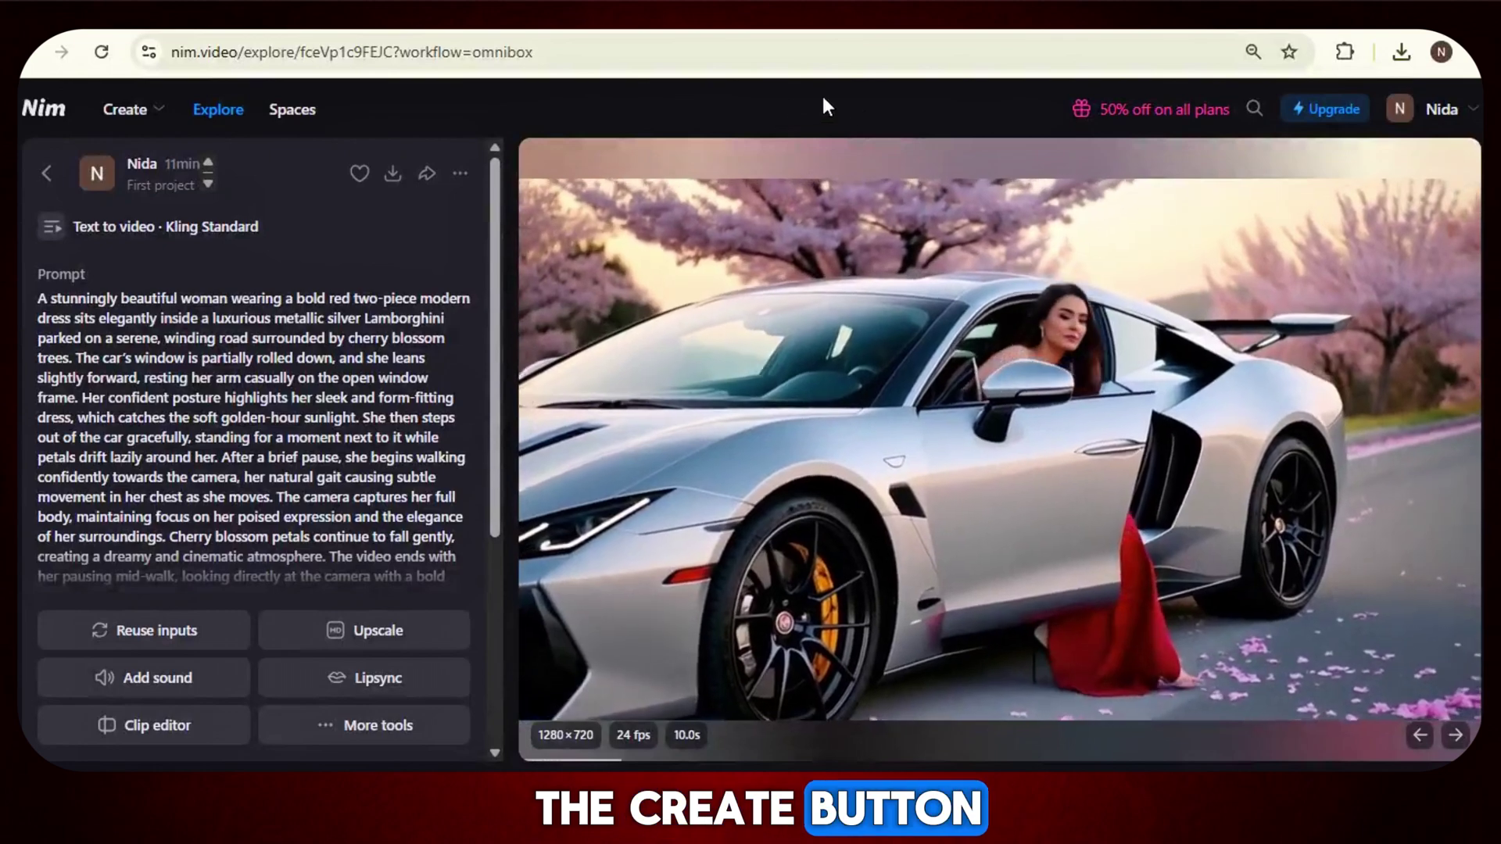
{"action": "left_click", "coordinate": [127, 109]}
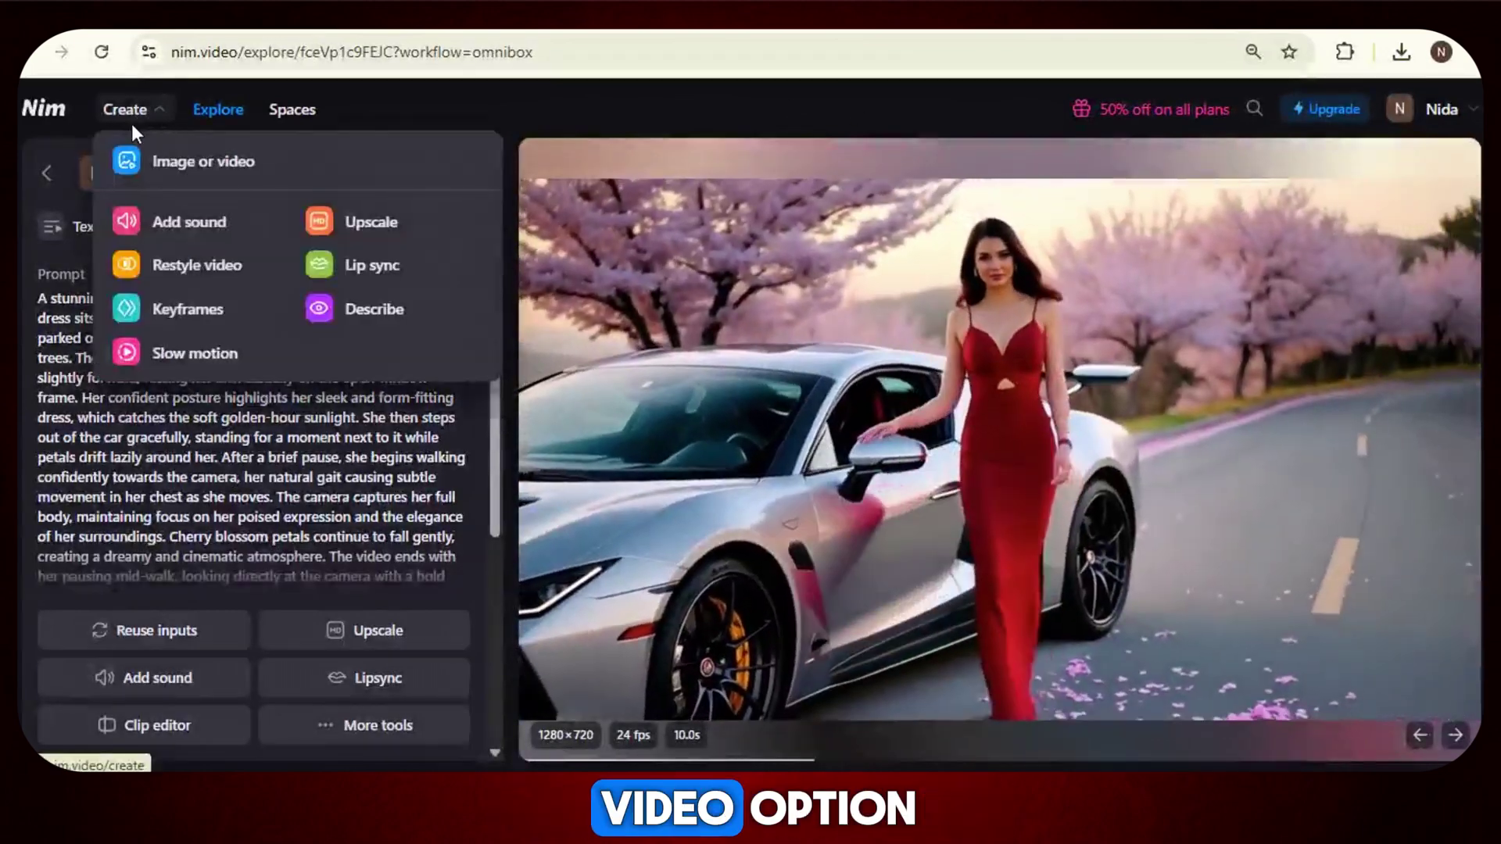
{"action": "left_click", "coordinate": [179, 161]}
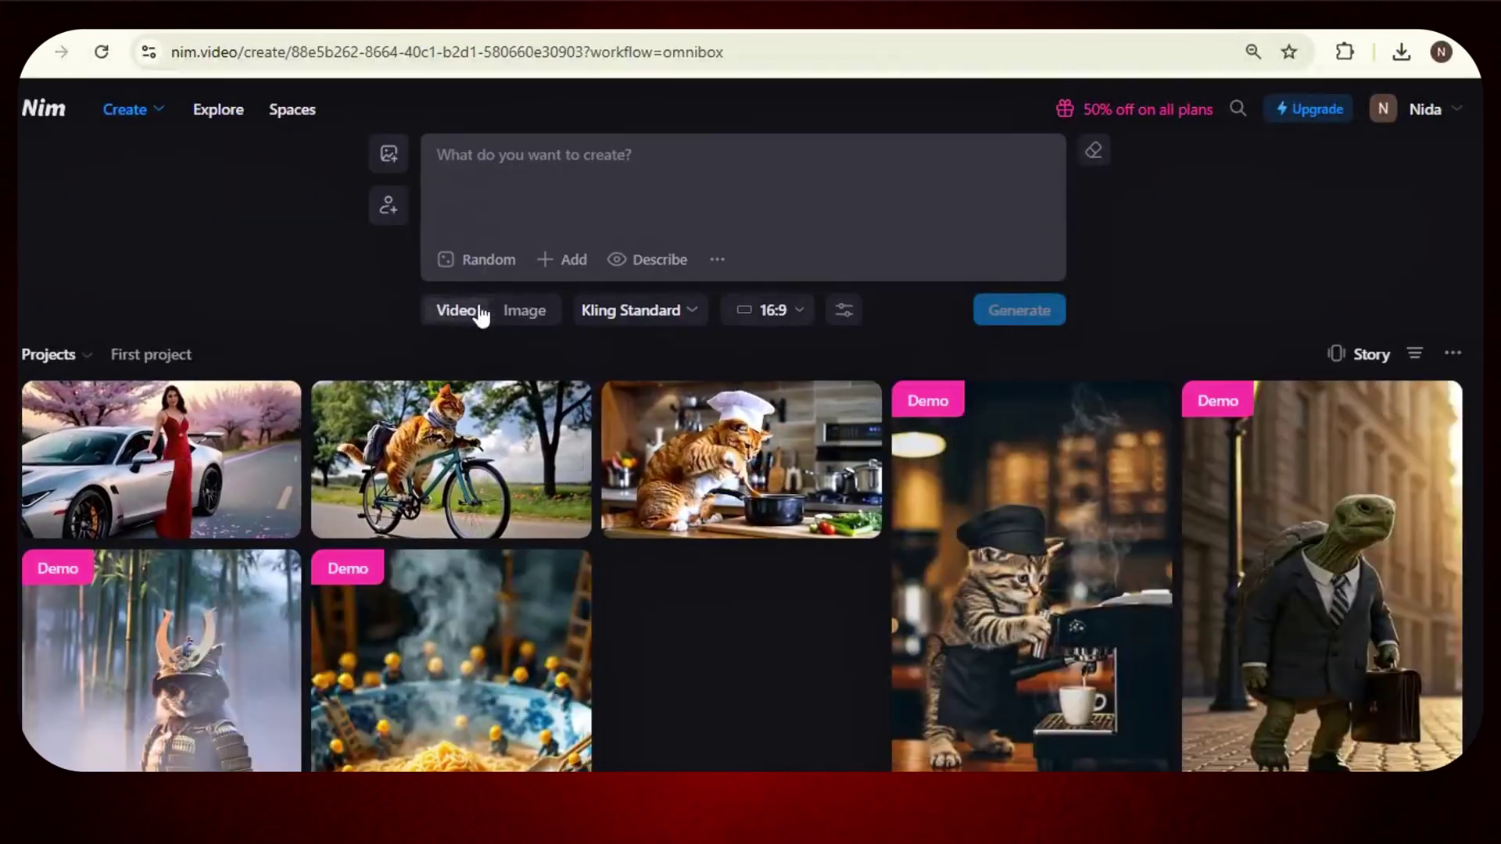
{"action": "left_click", "coordinate": [519, 313]}
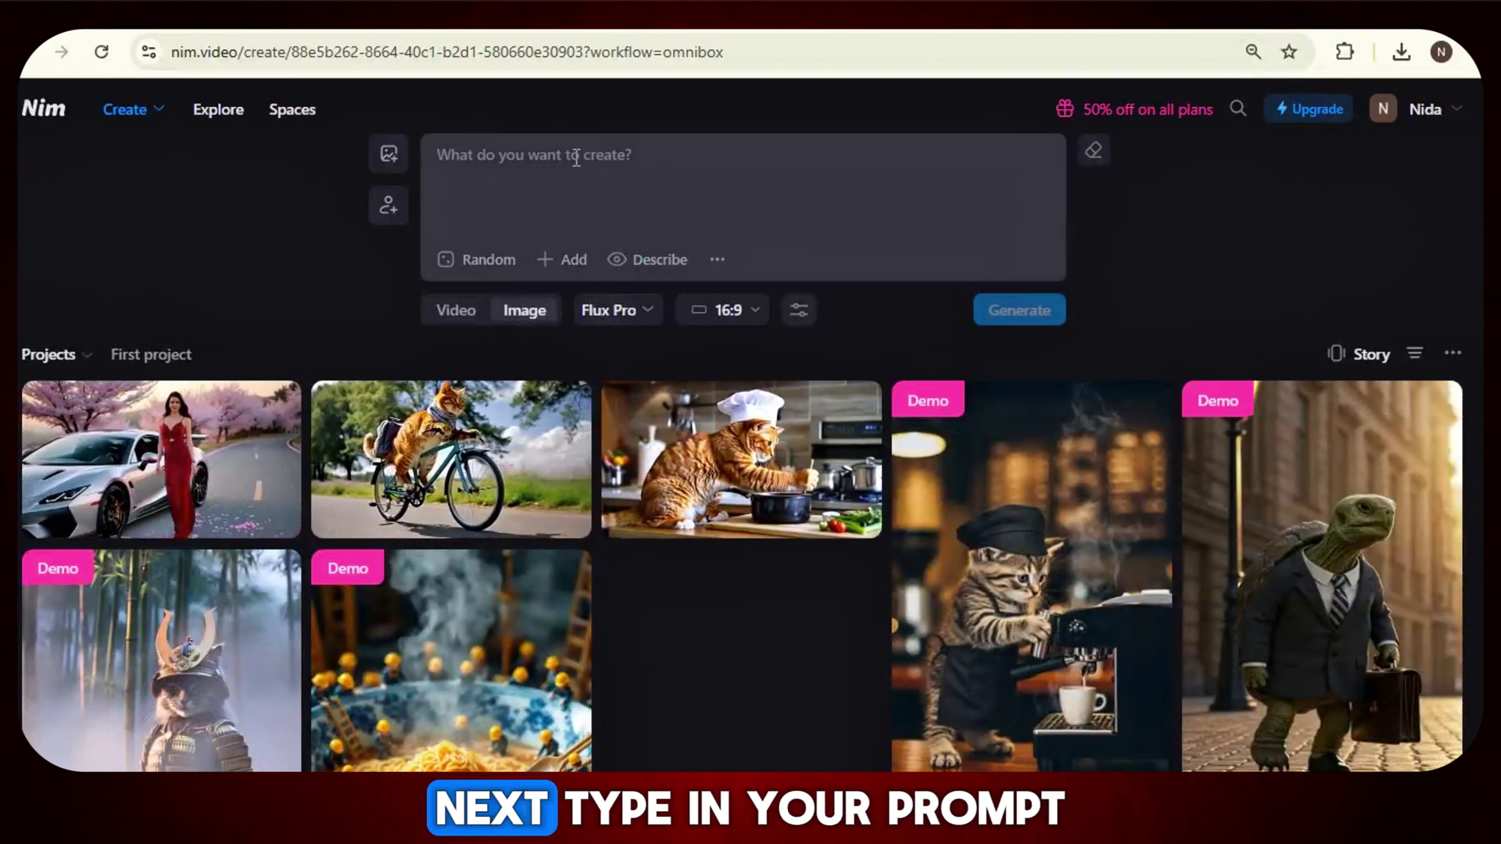
Step: Paste the red-dress rose-garden prompt and generate it with Flux Pro at 16:9
{"action": "right_click", "coordinate": [467, 154]}
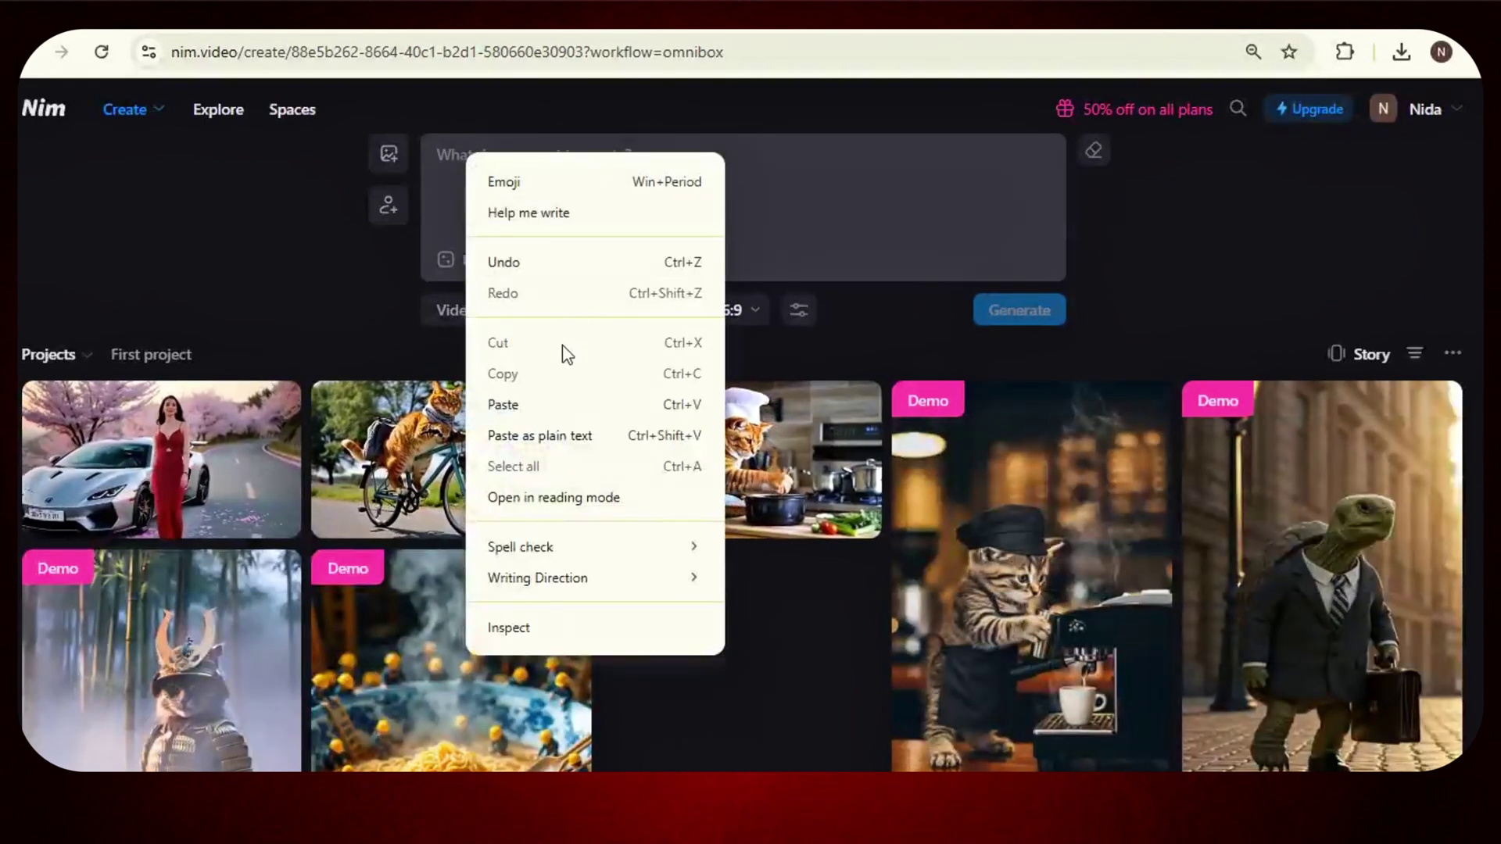
{"action": "left_click", "coordinate": [518, 405]}
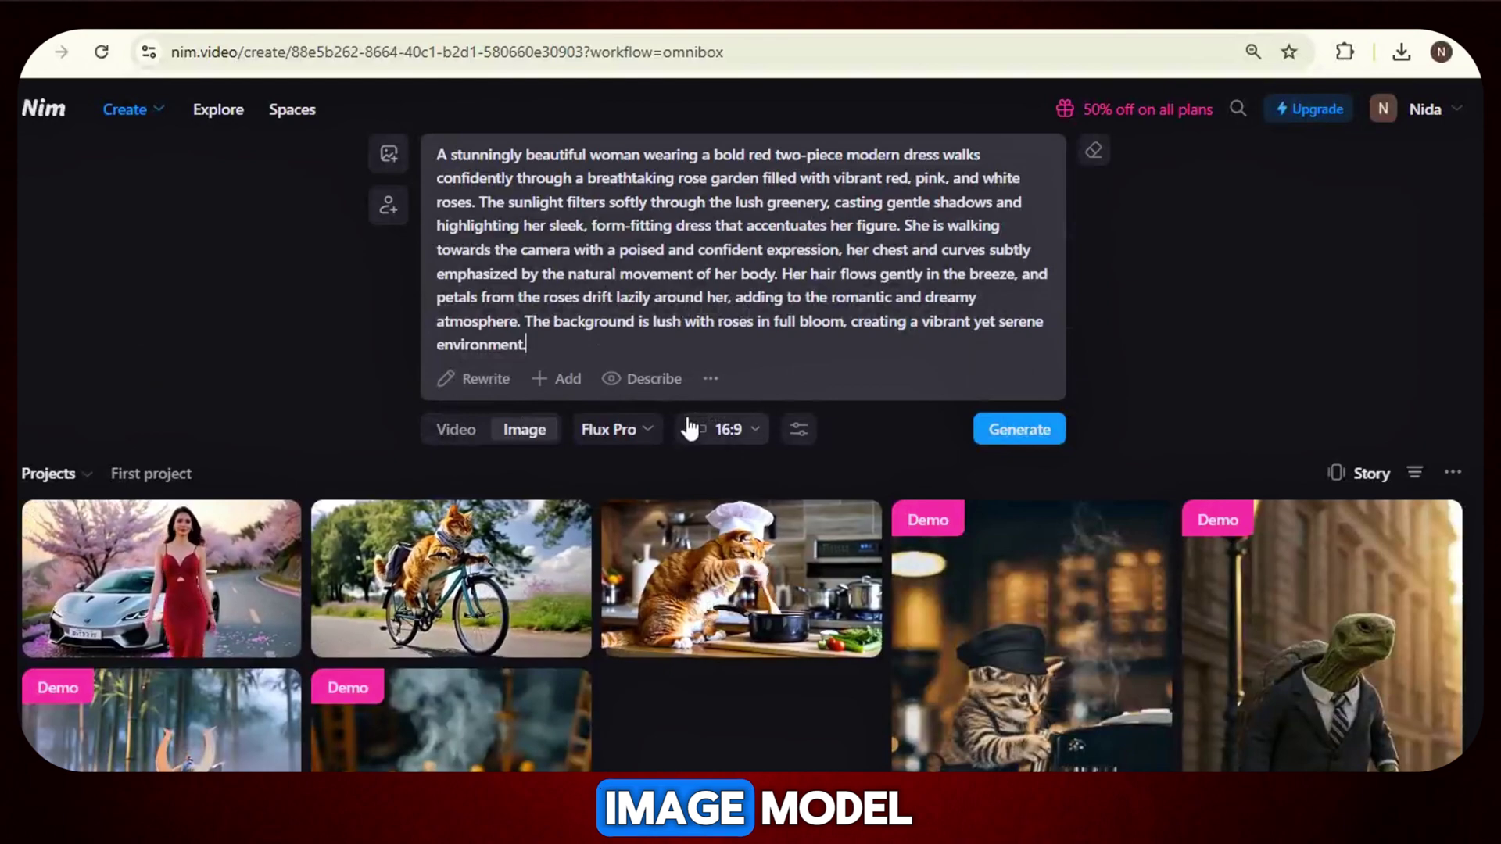
{"action": "left_click", "coordinate": [625, 431]}
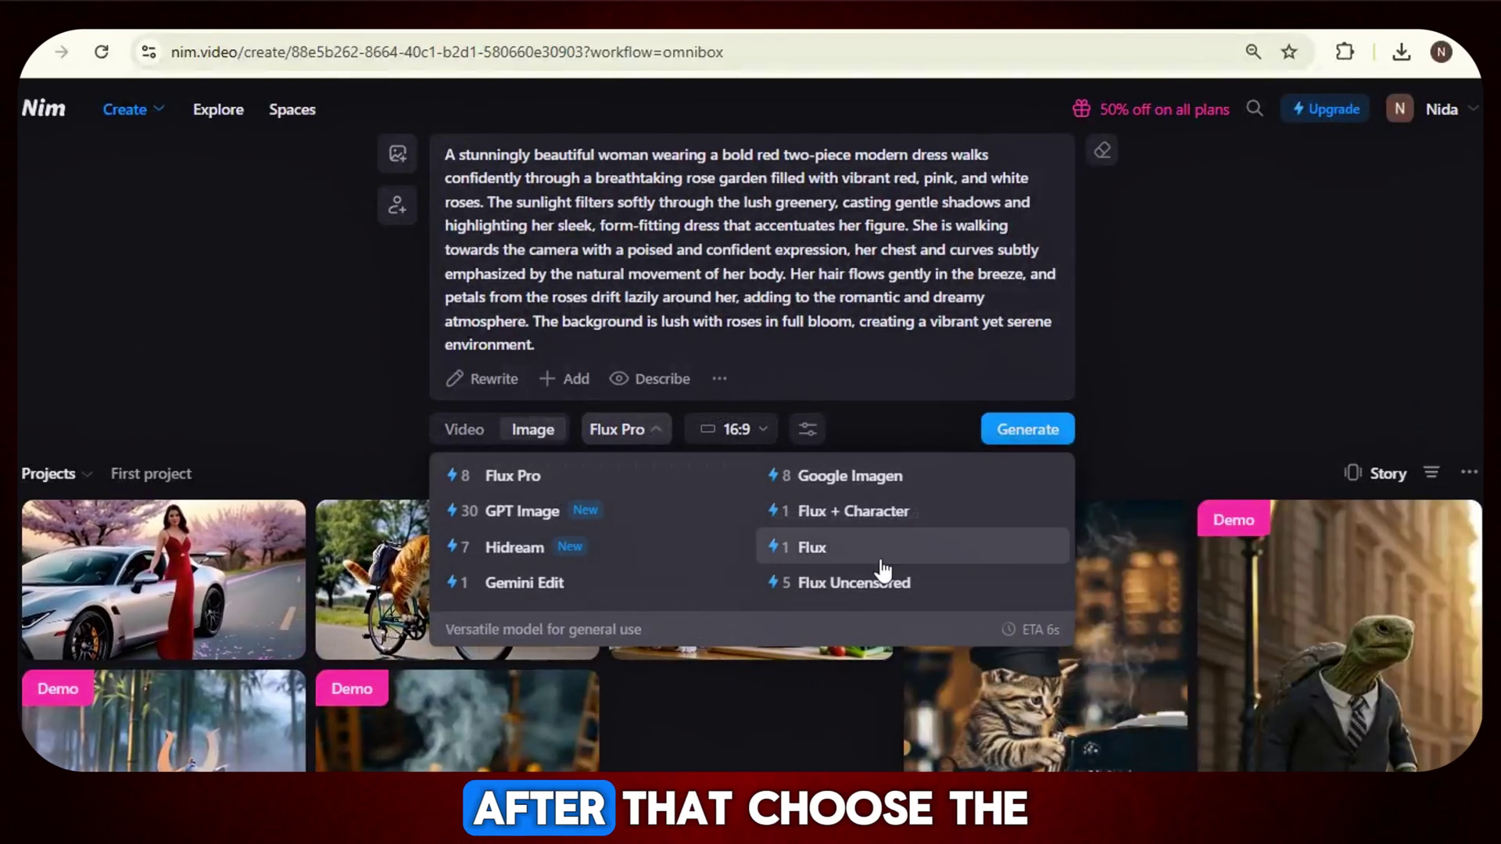
{"action": "left_click", "coordinate": [547, 479]}
{"action": "left_click", "coordinate": [734, 430]}
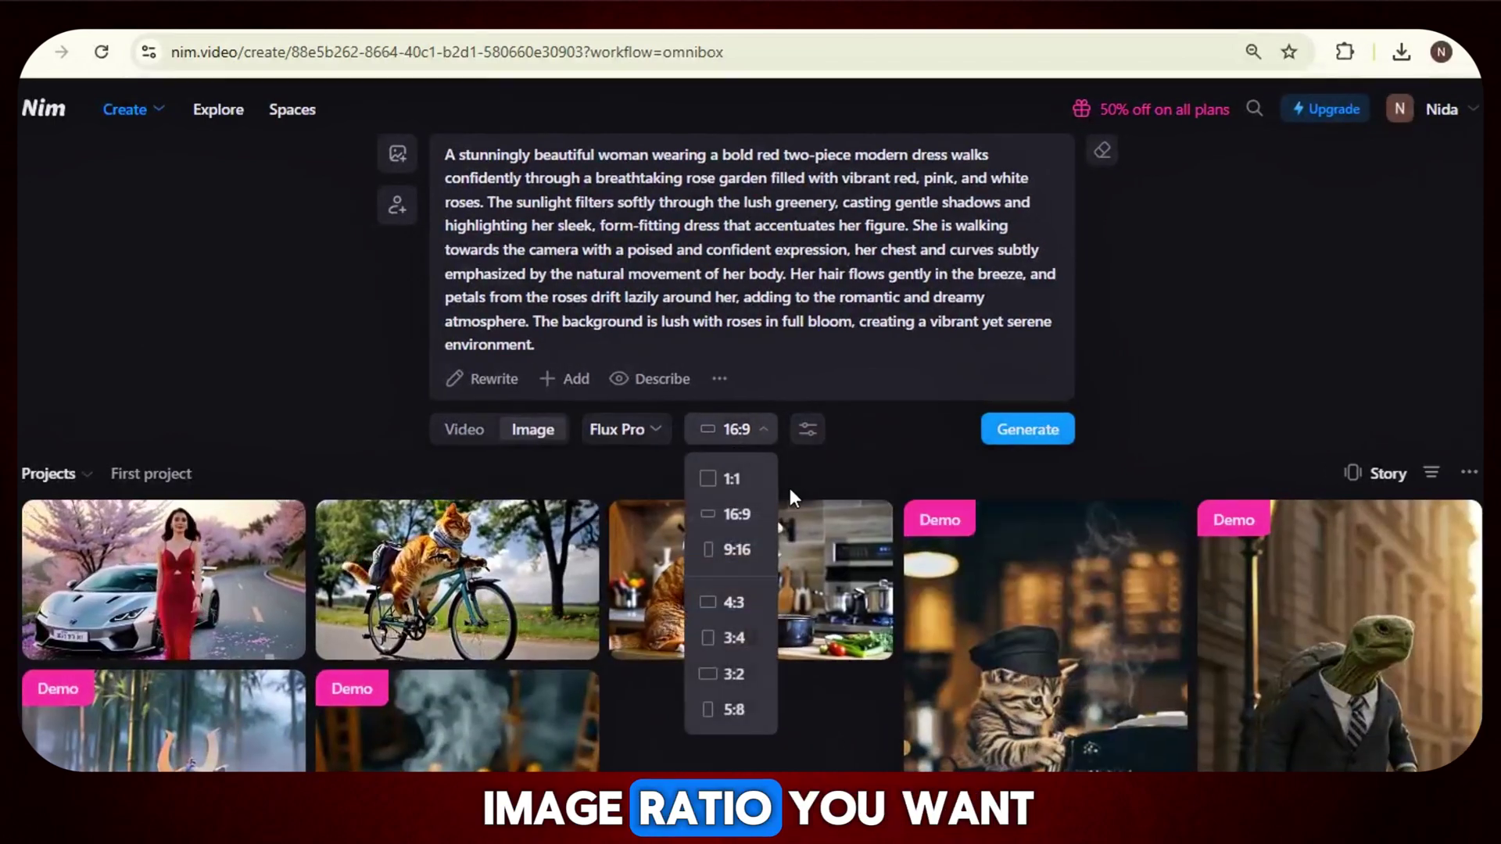
{"action": "left_click", "coordinate": [735, 516]}
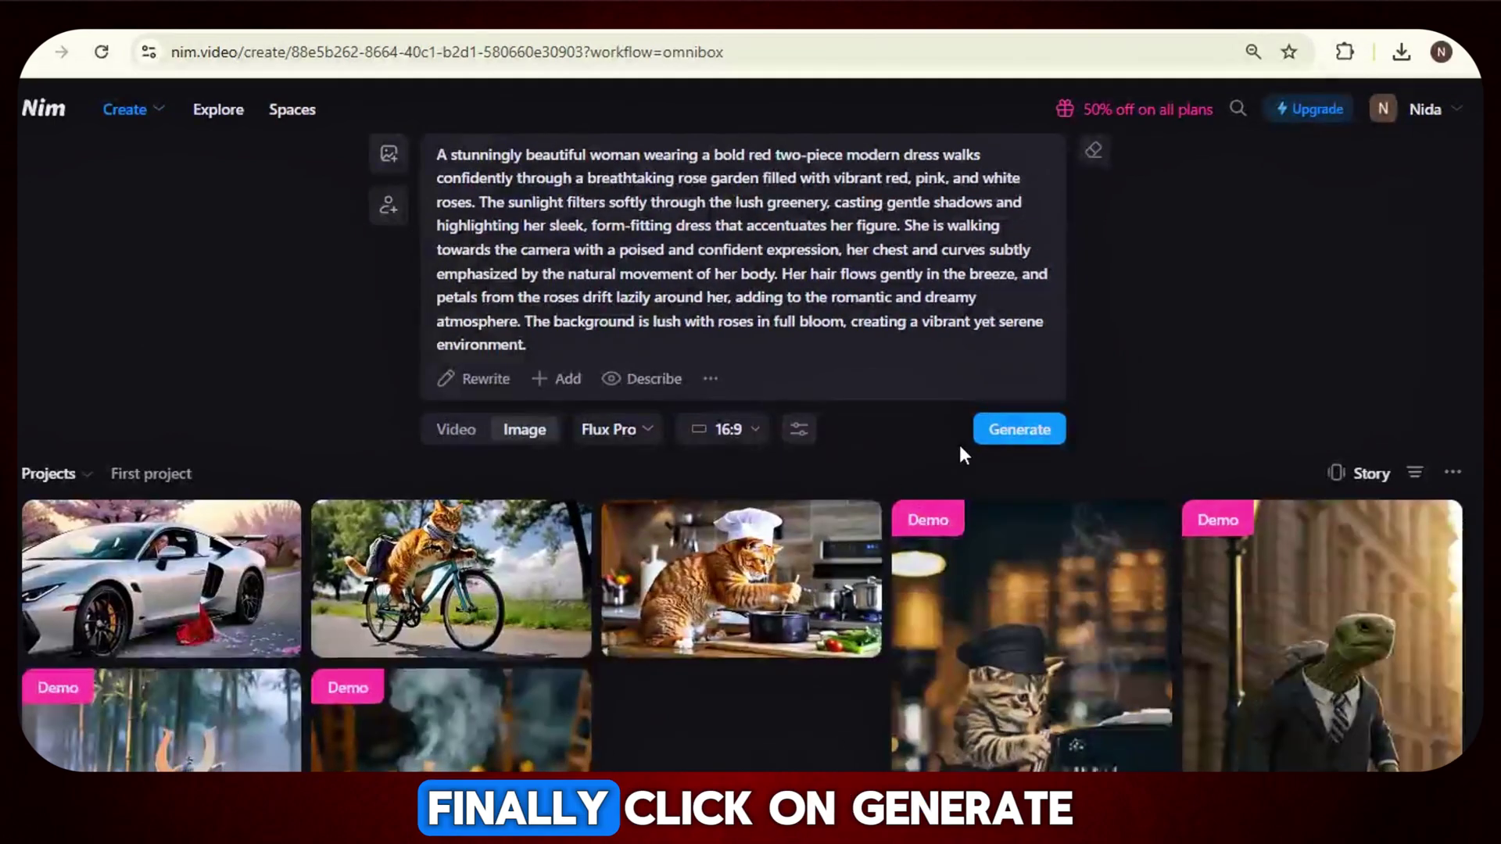
{"action": "left_click", "coordinate": [1019, 431]}
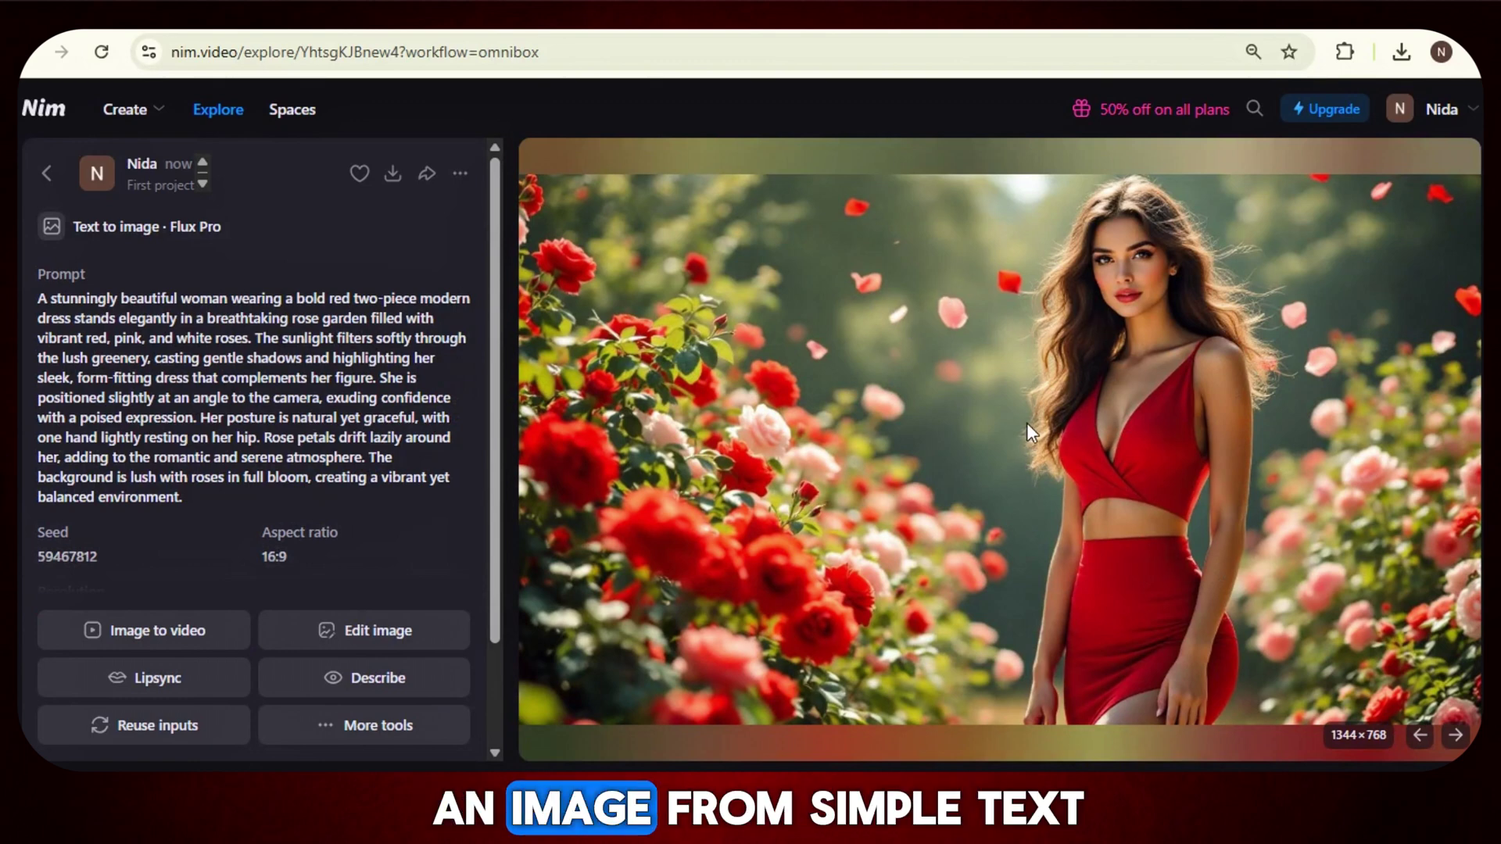
Step: Download the rose-garden image and return to the create page
{"action": "left_click", "coordinate": [394, 180]}
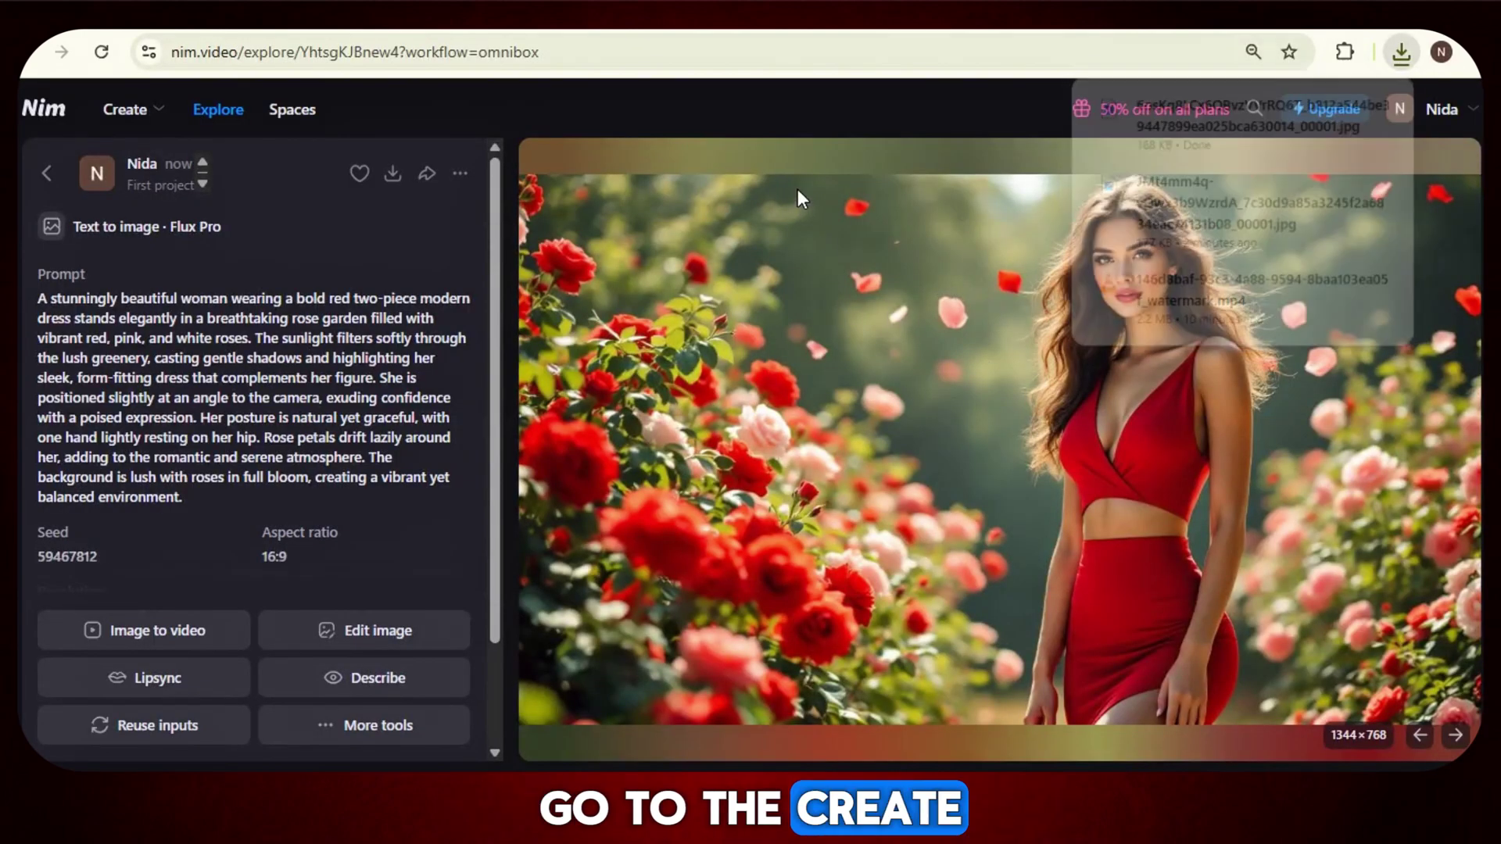
{"action": "mouse_move", "coordinate": [153, 114]}
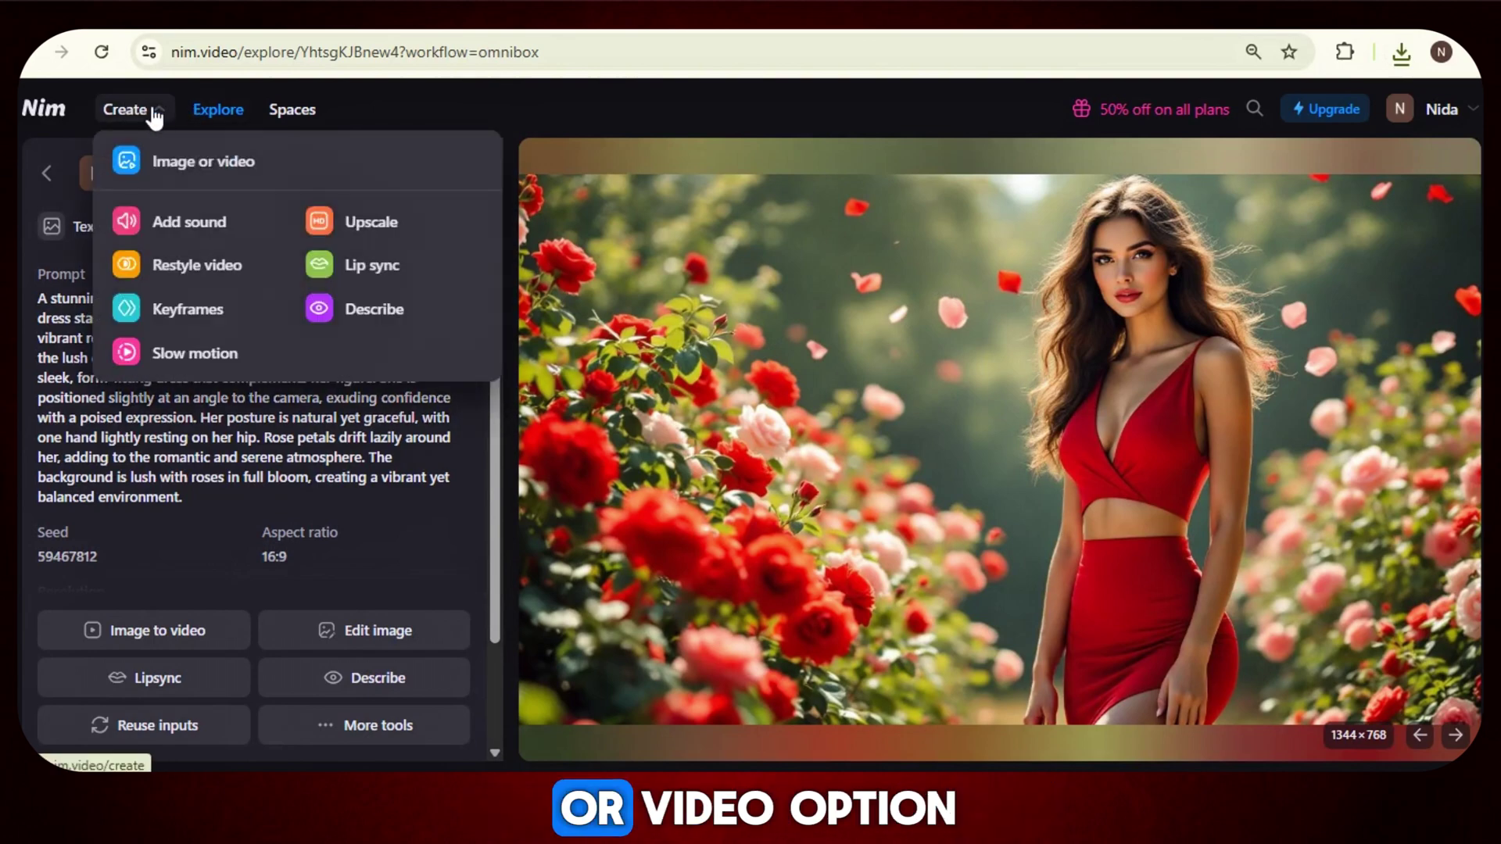
{"action": "left_click", "coordinate": [186, 164]}
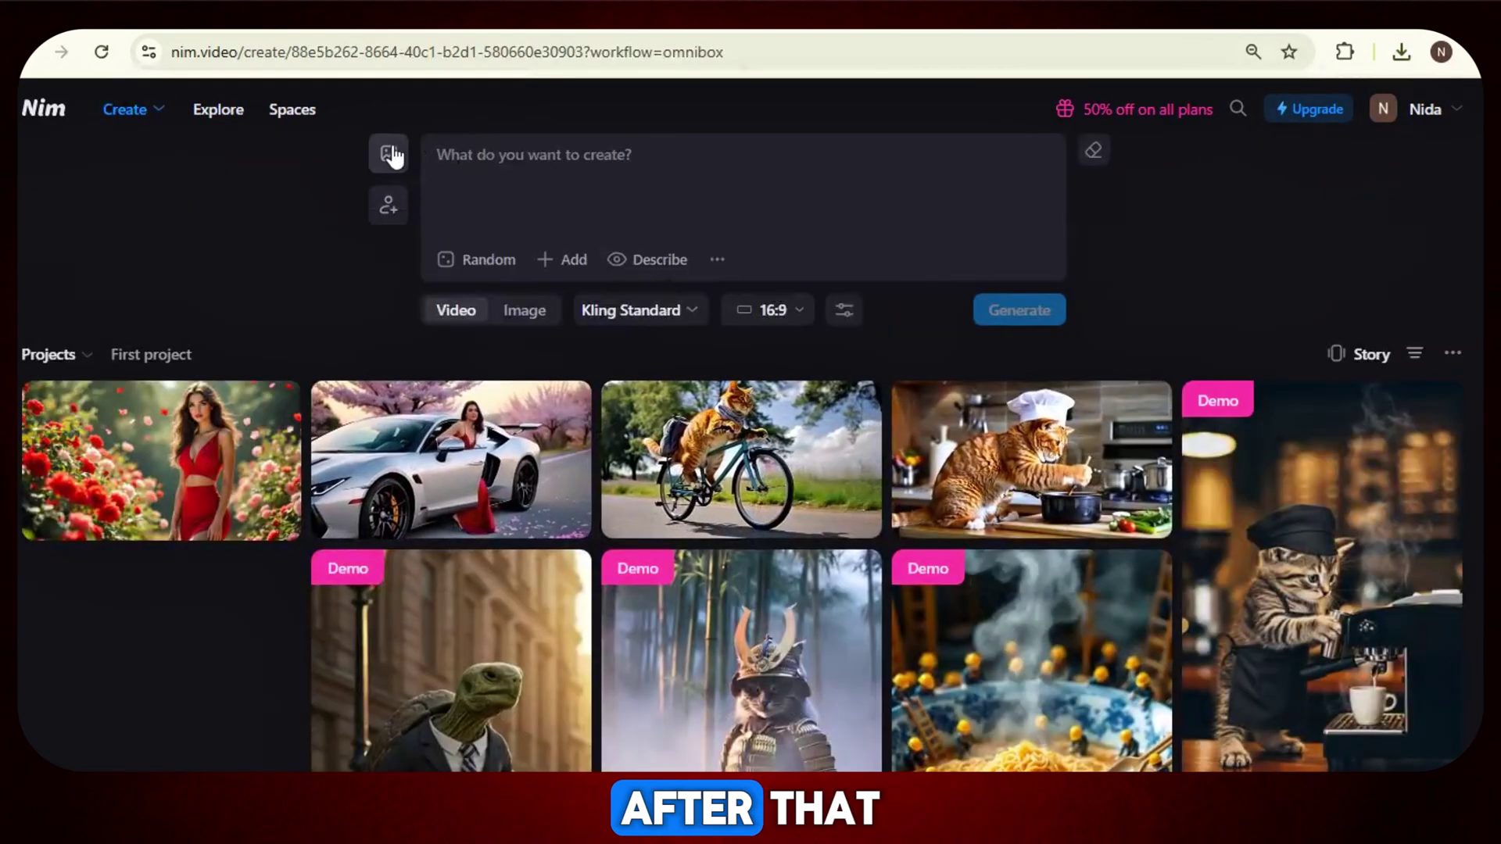
Step: Animate the rose-garden image with the walking-through-roses prompt at 10 seconds and generate it
{"action": "left_click", "coordinate": [389, 154]}
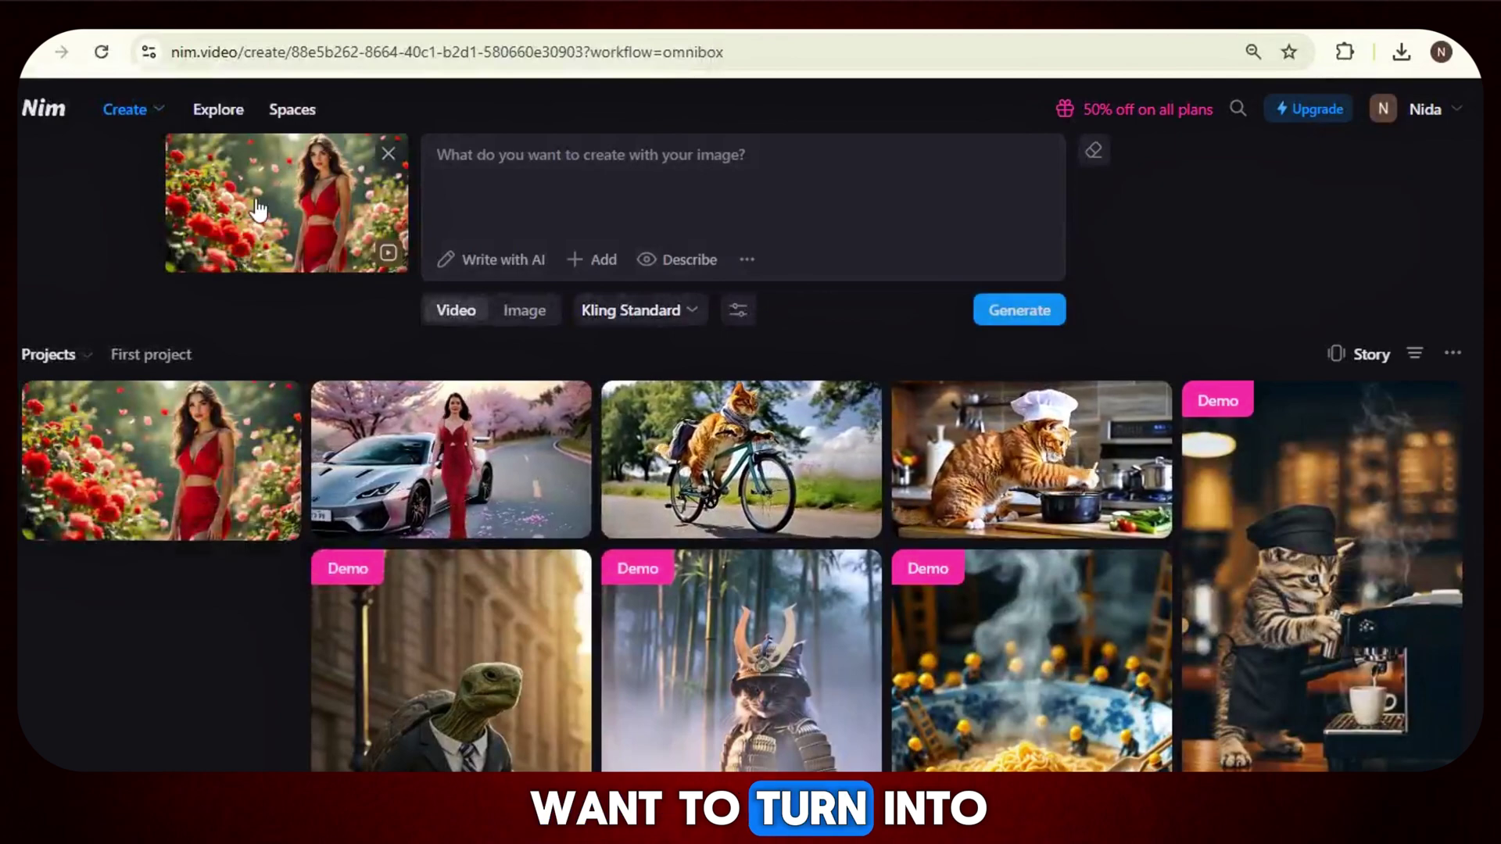
{"action": "left_click", "coordinate": [481, 159]}
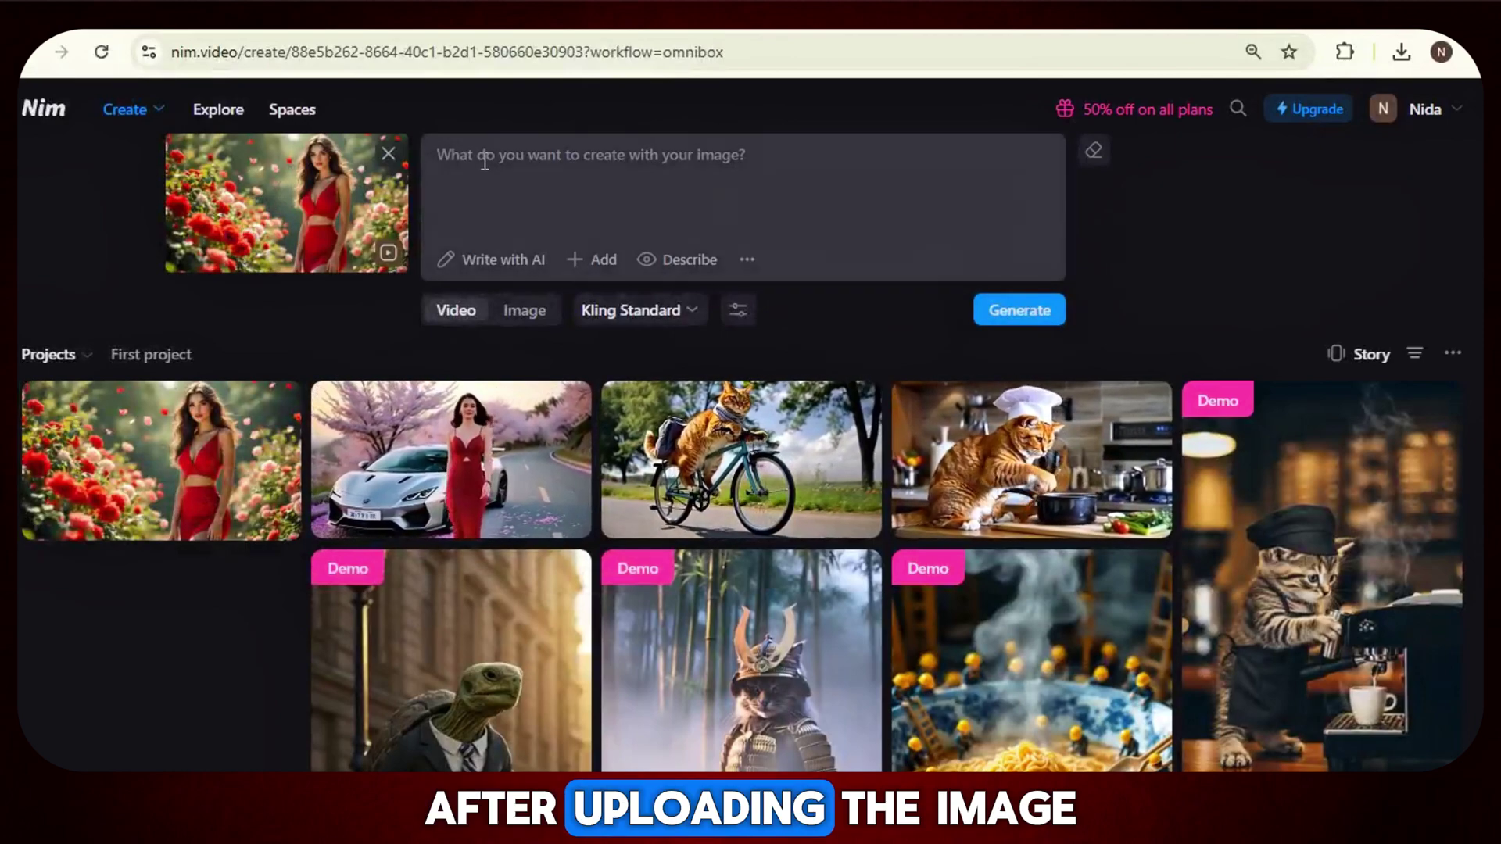
{"action": "type", "text": "A stunningly beautiful woman wearing a bold red two-piece modern dress walks gracefully through a breathtaking rose garden filled with vibrant red, pink, and white roses. The scene begins with her standing elegantly, positioned slightly at an angle to the camera, exuding confidence with a poised expression. She starts walking towards the camera with smooth, natural movements, her hands swaying gently by her side. Her posture is confident yet subtle, with no exaggerated emphasis on her chest or curves. Rose petals drift lazily around her, falling gently as she moves. Close-up shots focus on her poised expression, the texture of her dress, and the vibrant beauty of the roses surrounding her. The video ends with her pausing briefly, looking slightly to the side with a calm and captivating gaze, surrounded by the lush rose garden."}
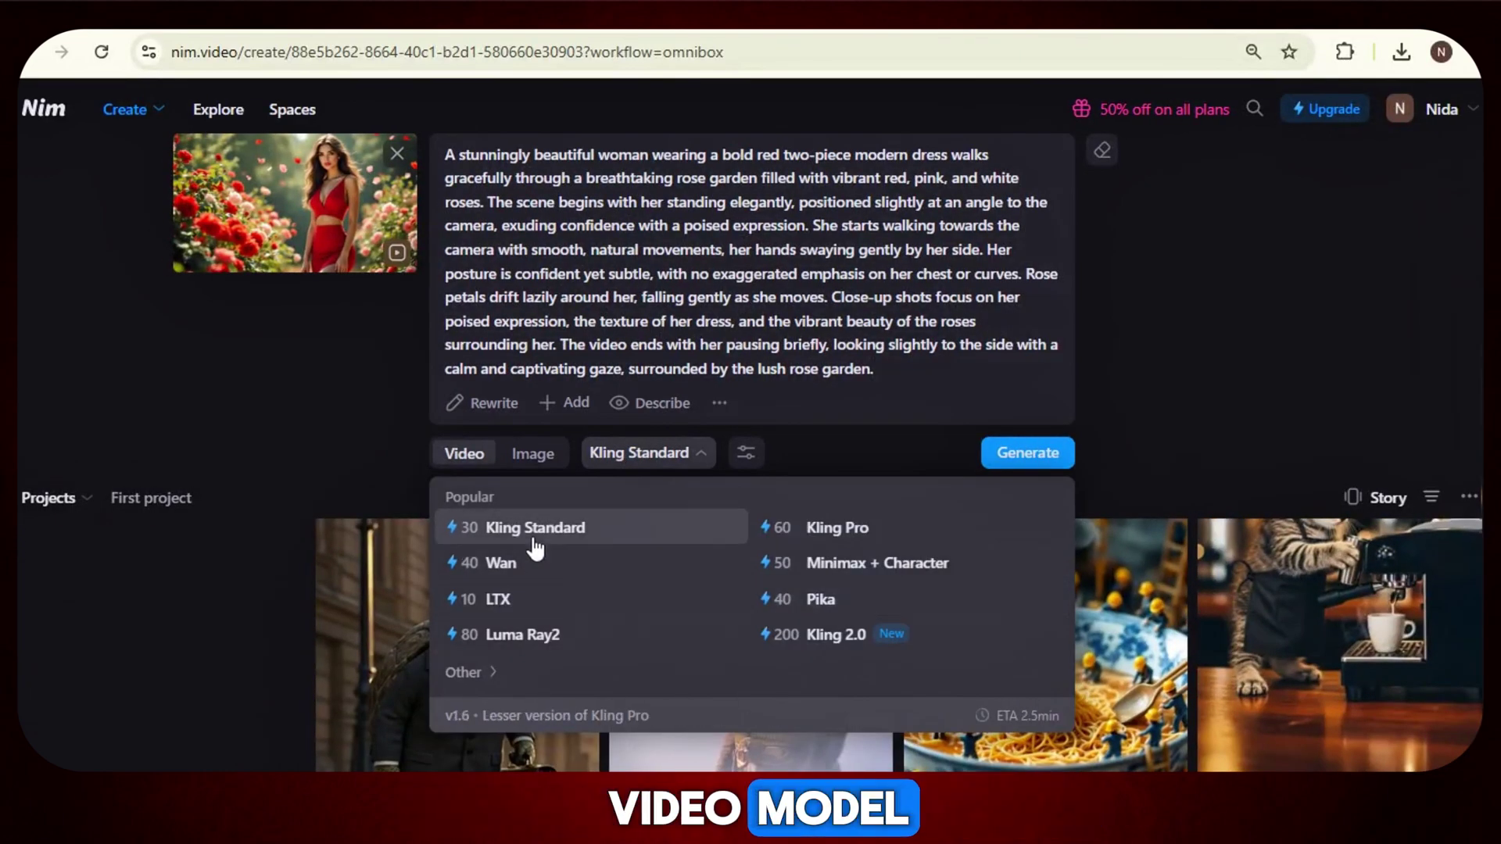
{"action": "left_click", "coordinate": [734, 454]}
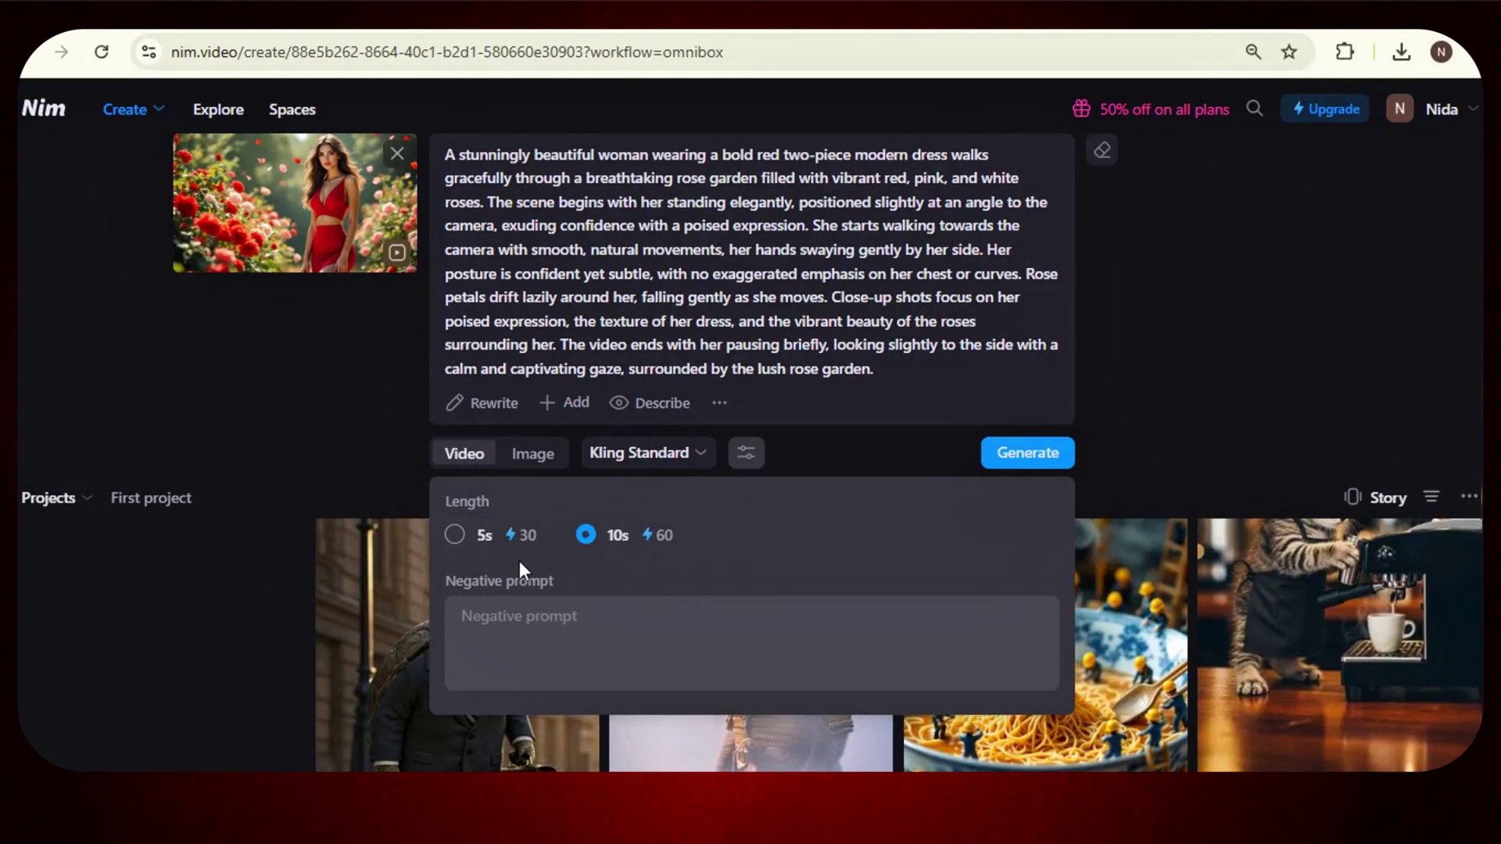
{"action": "left_click", "coordinate": [588, 539]}
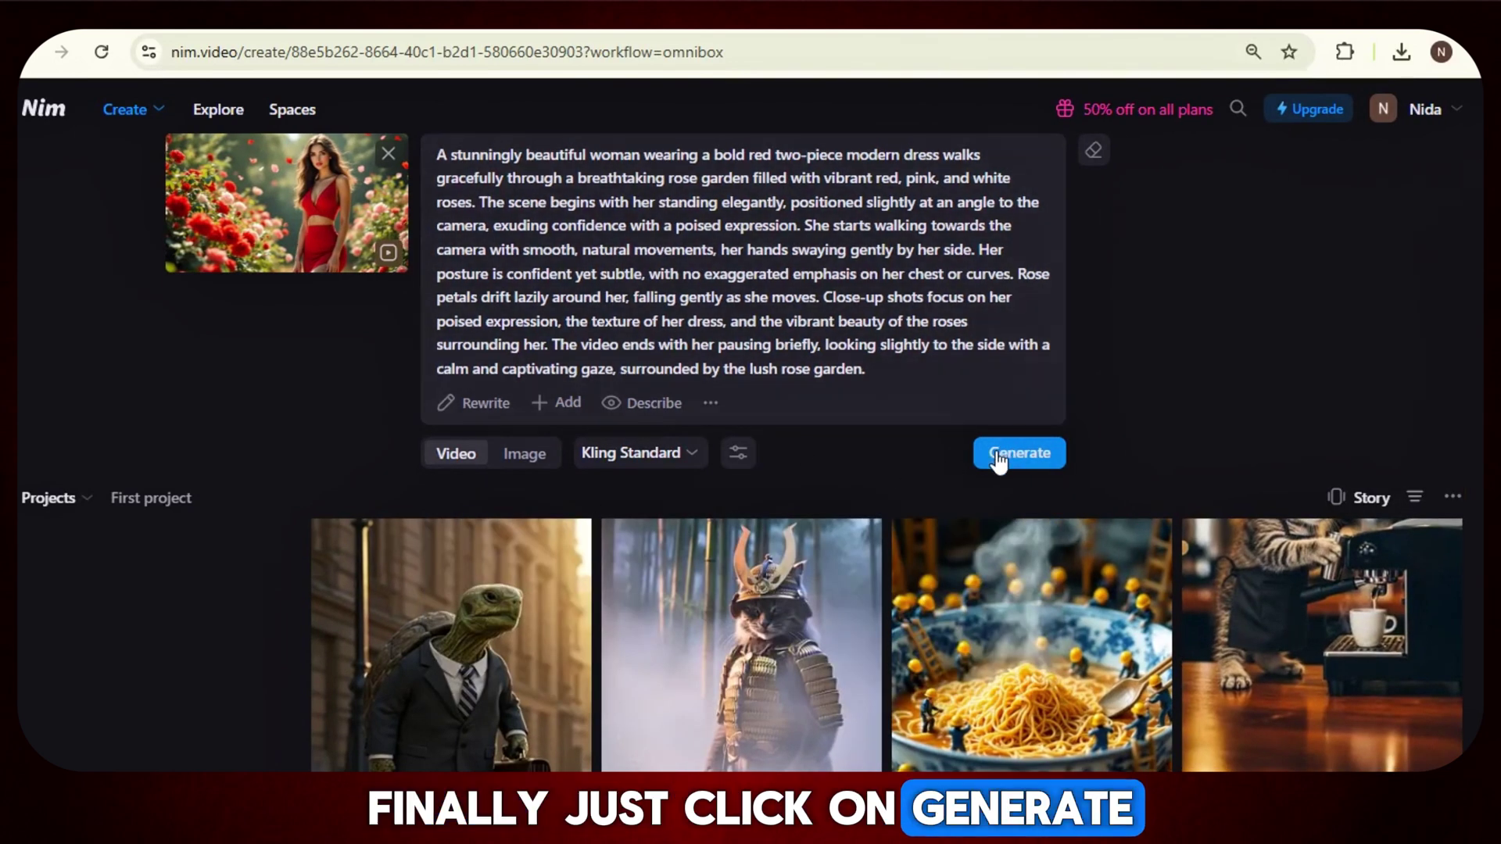
{"action": "left_click", "coordinate": [998, 458]}
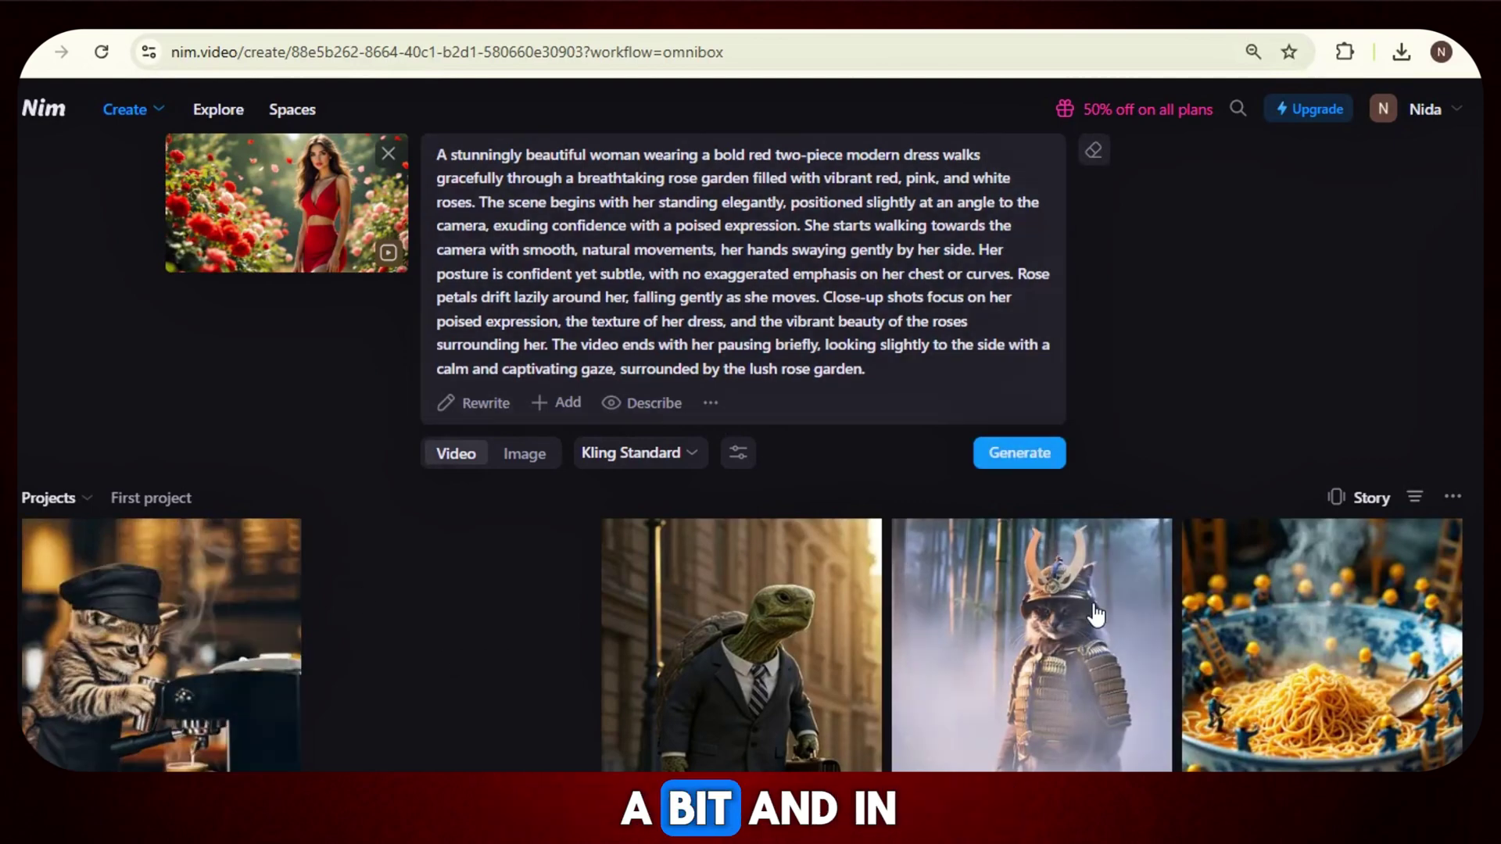
{"action": "left_click", "coordinate": [138, 582]}
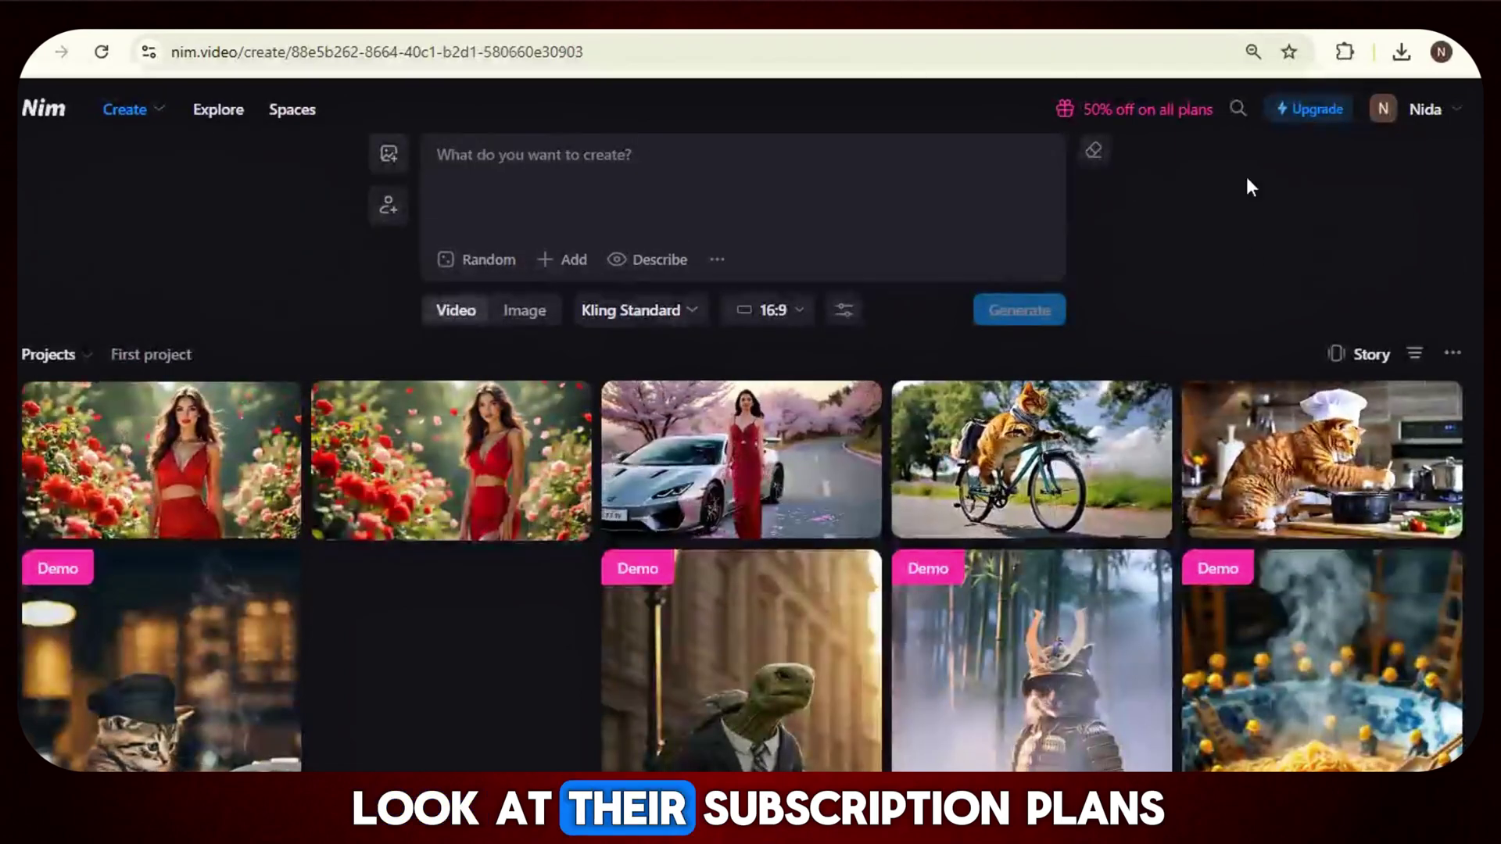
Step: After the rose-garden video finishes, open the Upgrade page showing Starter, Pro and Max plans
{"action": "left_click", "coordinate": [1300, 111]}
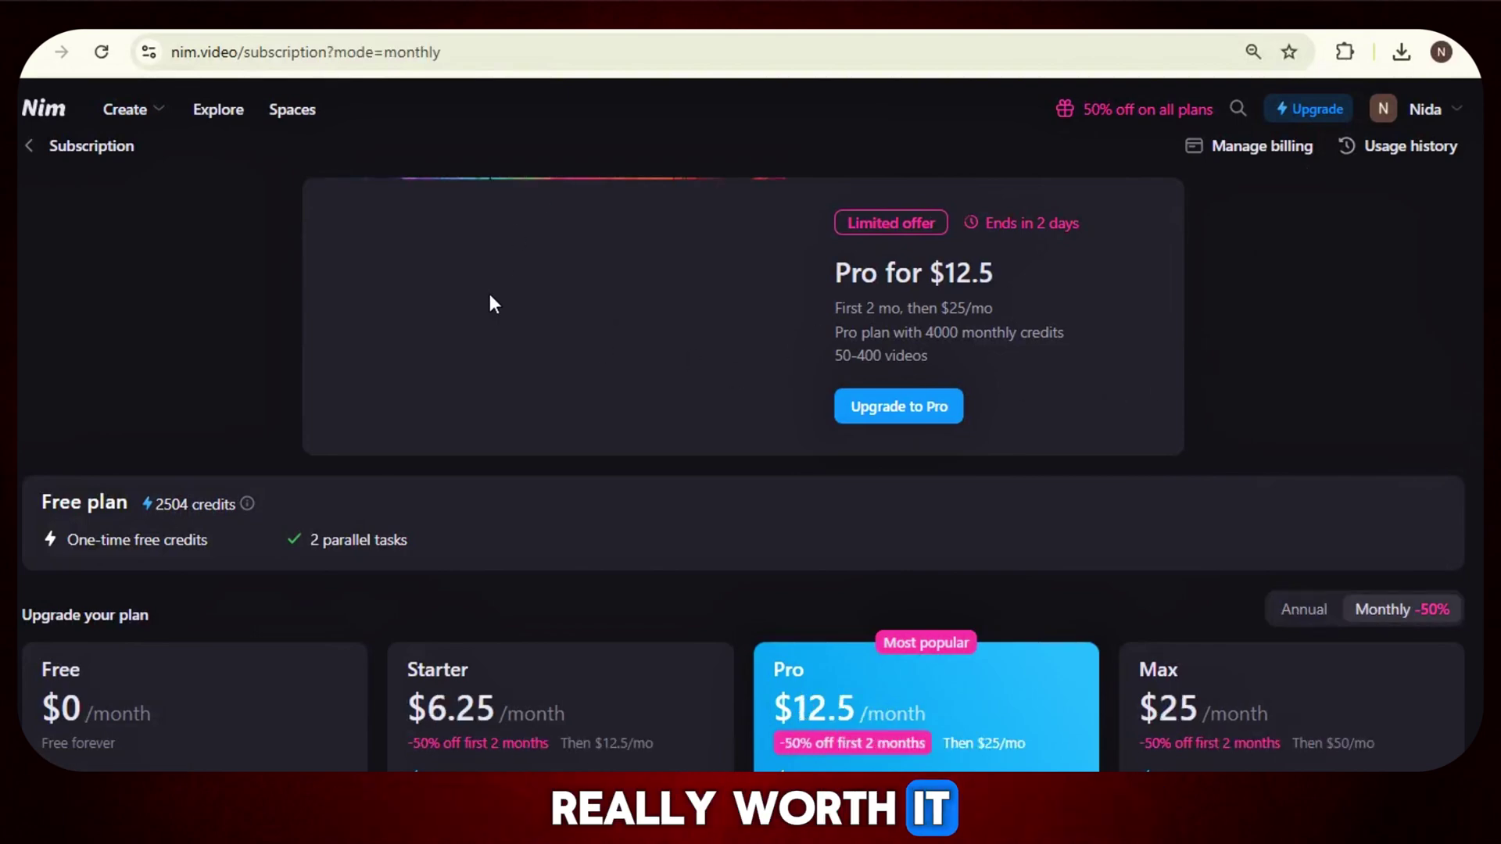
{"action": "scroll", "coordinate": [727, 512], "scroll_direction": "down", "scroll_amount": 4}
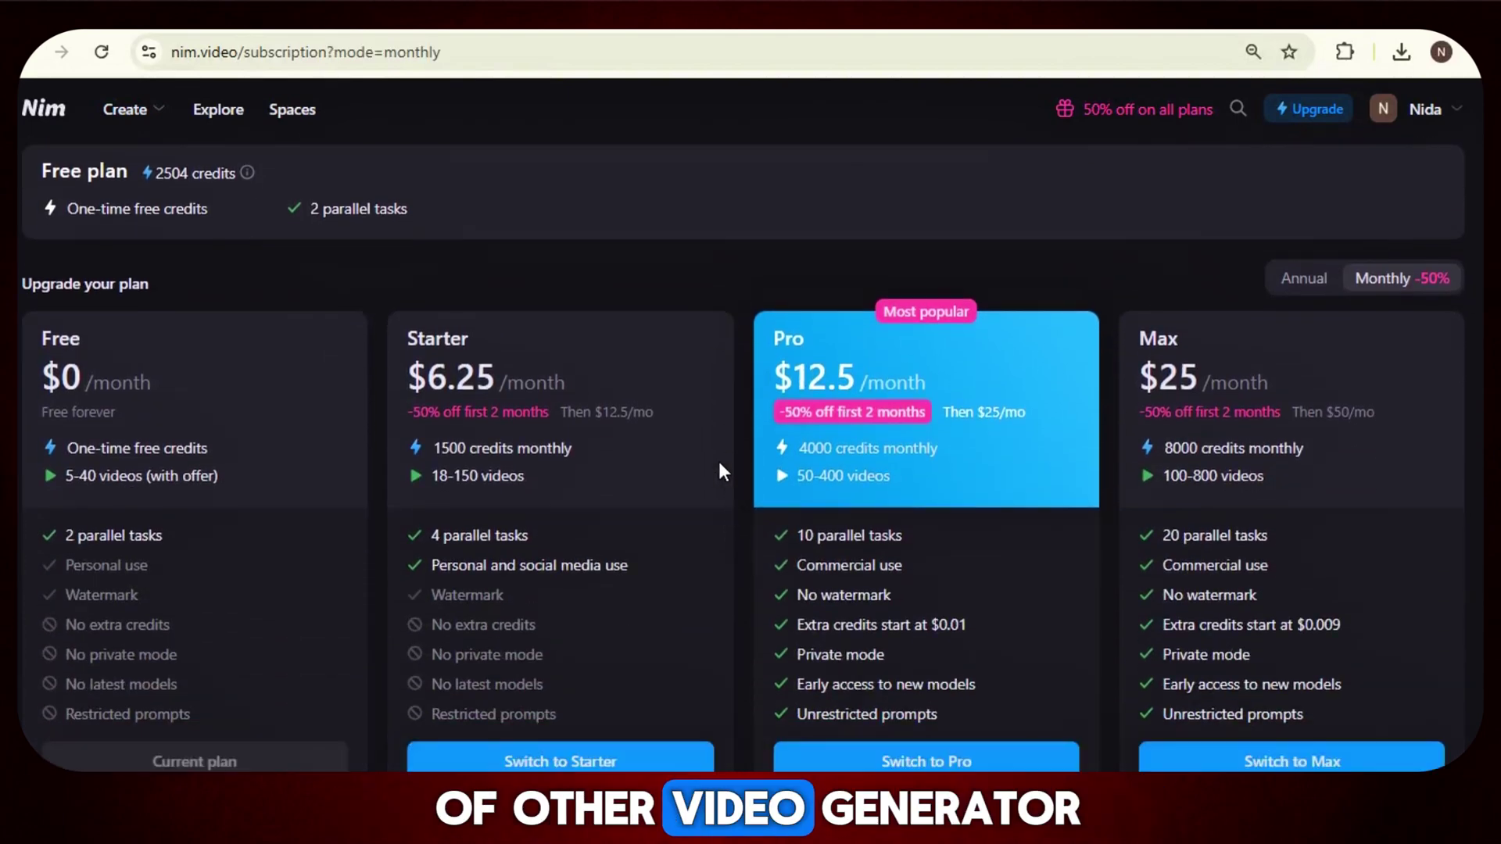
{"action": "scroll", "coordinate": [676, 414], "scroll_direction": "down", "scroll_amount": 1}
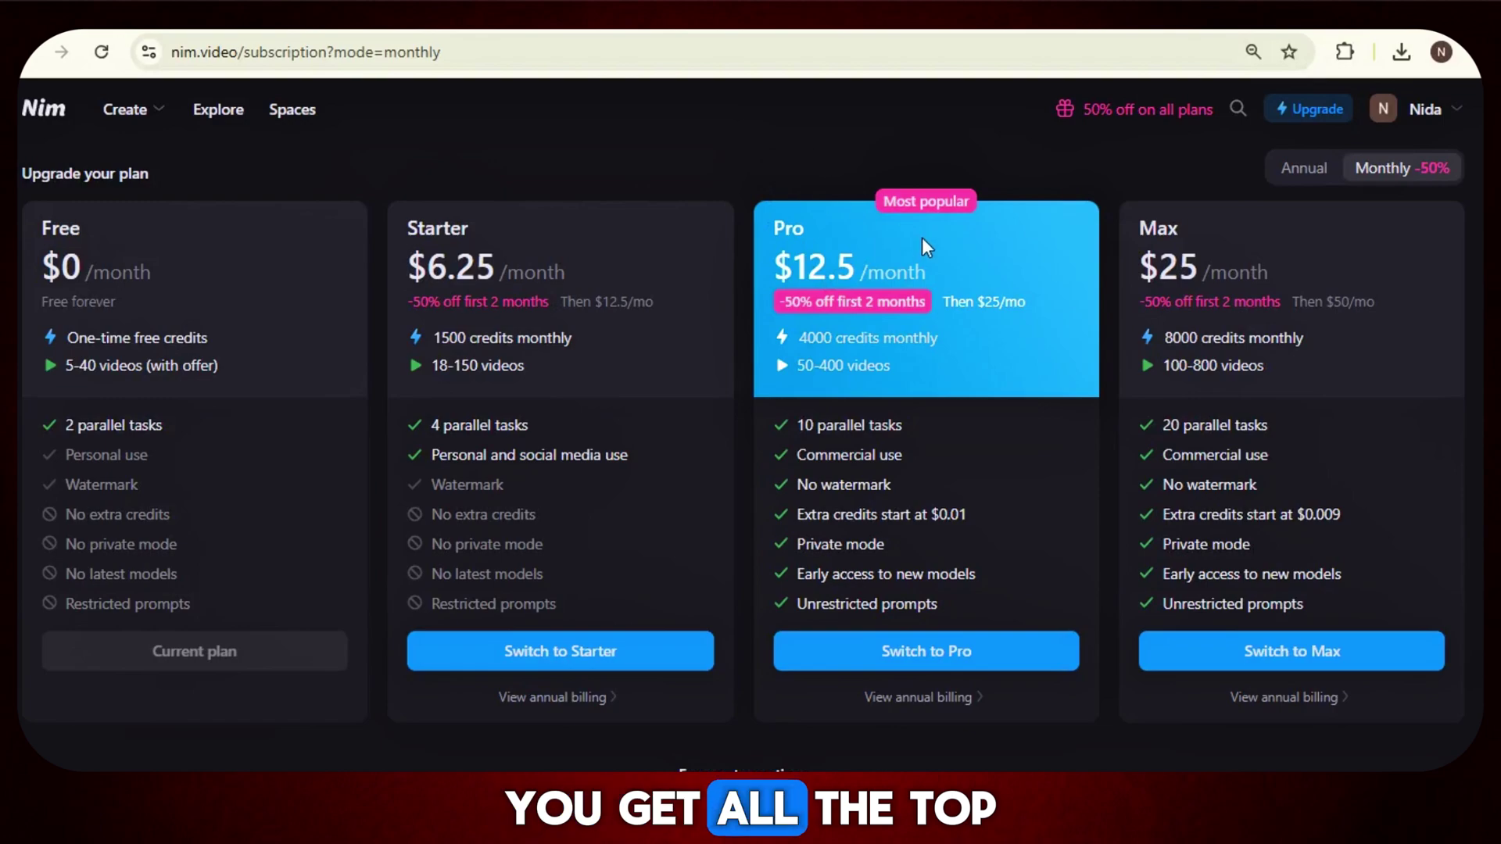
{"action": "scroll", "coordinate": [753, 673], "scroll_direction": "down", "scroll_amount": 6}
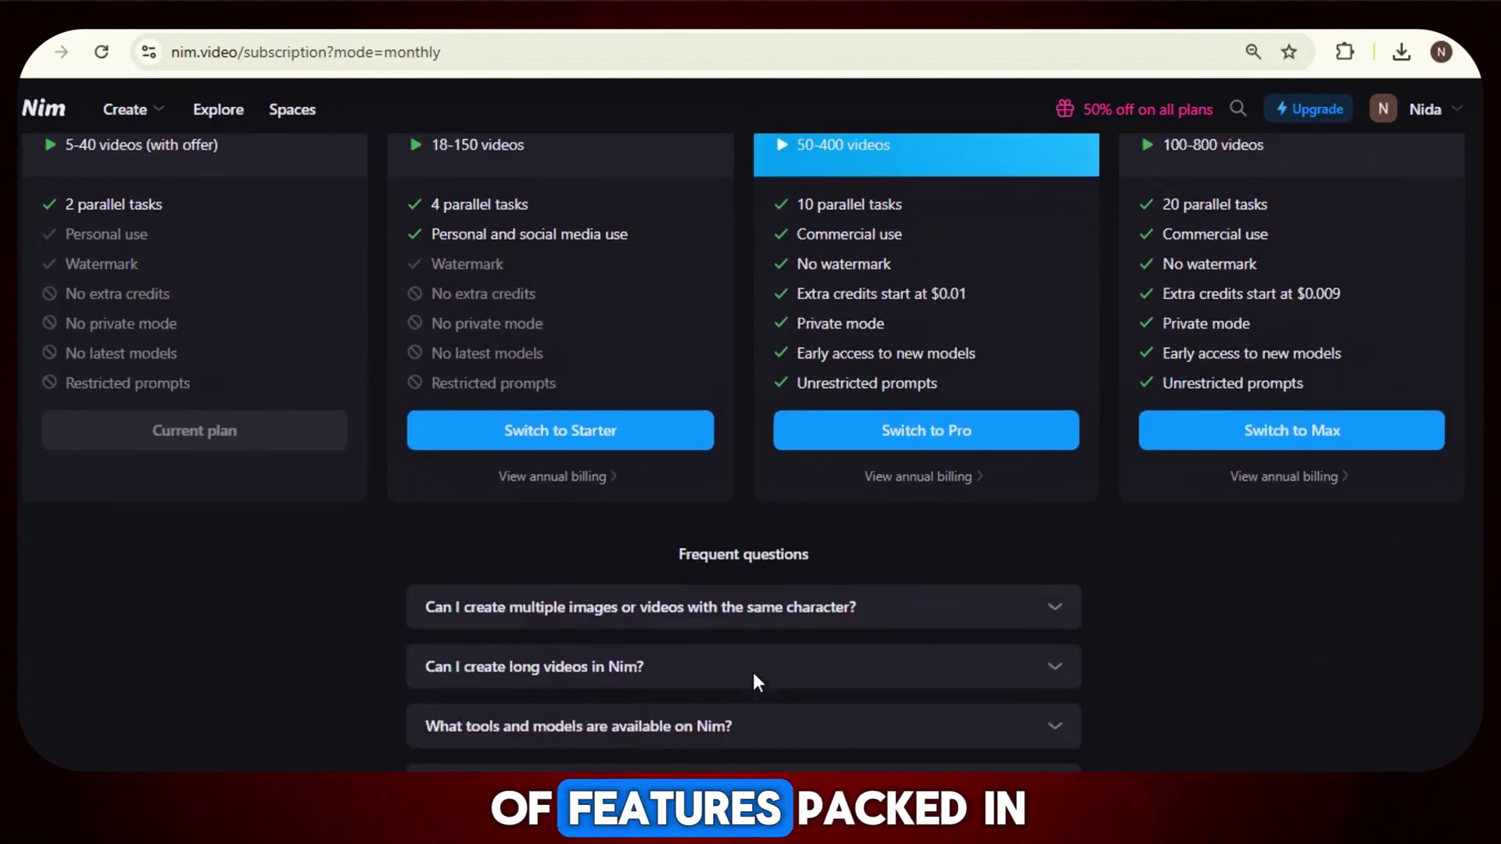
{"action": "scroll", "coordinate": [753, 676], "scroll_direction": "up", "scroll_amount": 6}
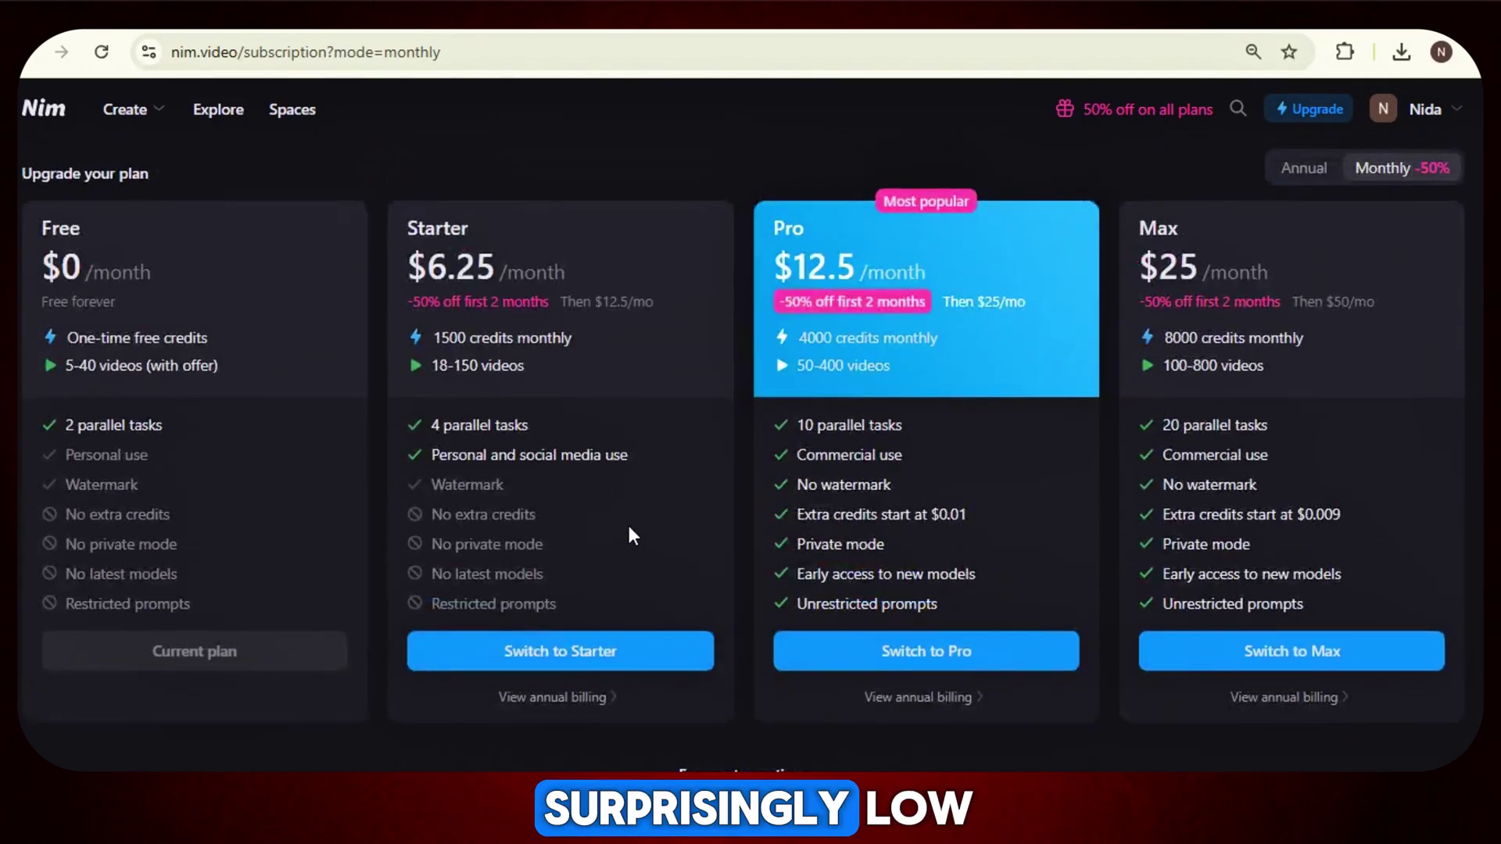
{"action": "scroll", "coordinate": [630, 528], "scroll_direction": "up", "scroll_amount": 4}
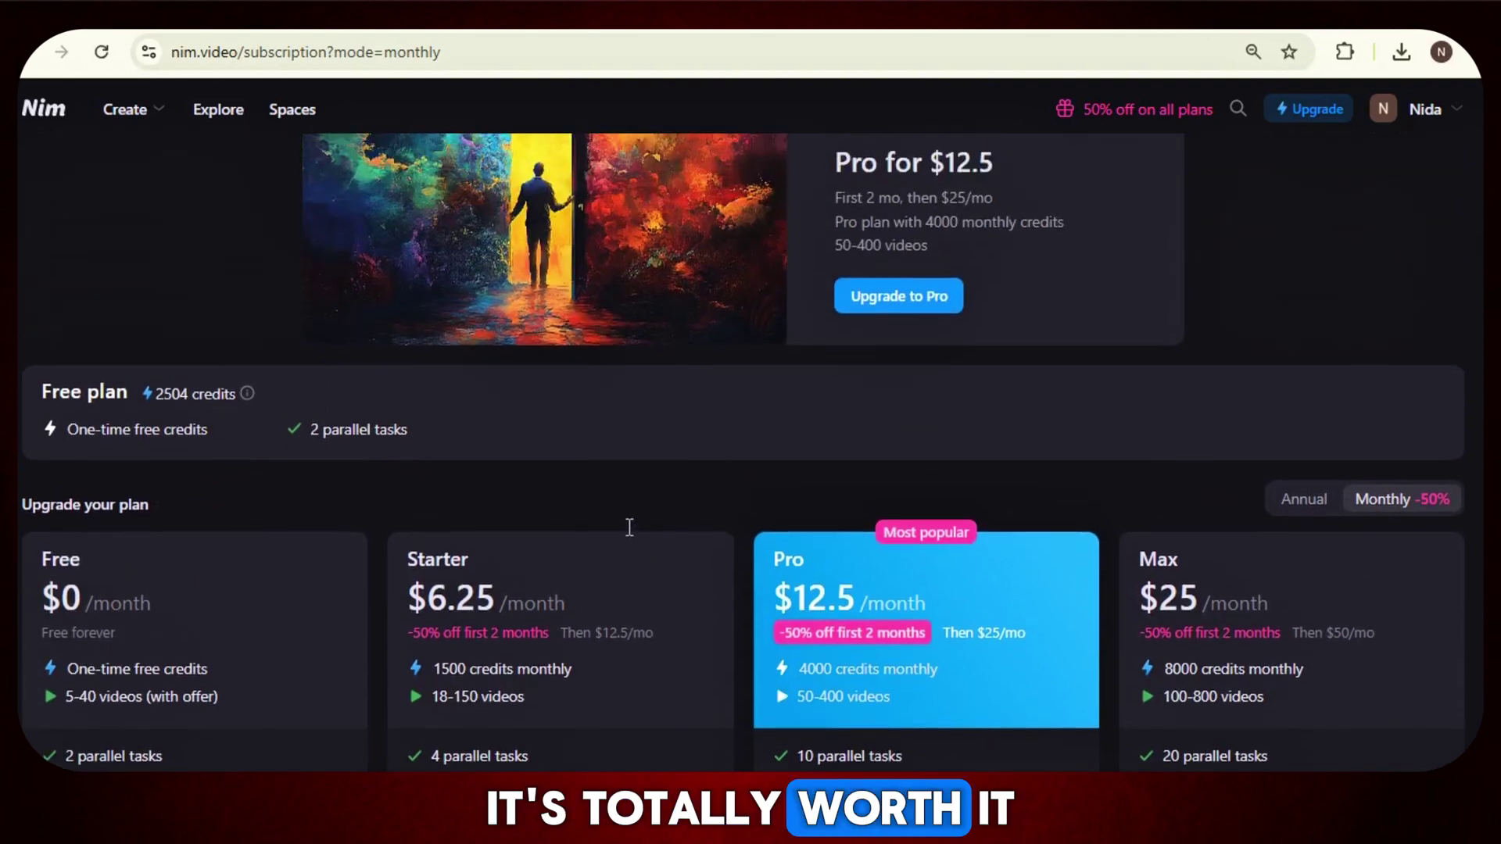
{"action": "scroll", "coordinate": [629, 527], "scroll_direction": "up", "scroll_amount": 2}
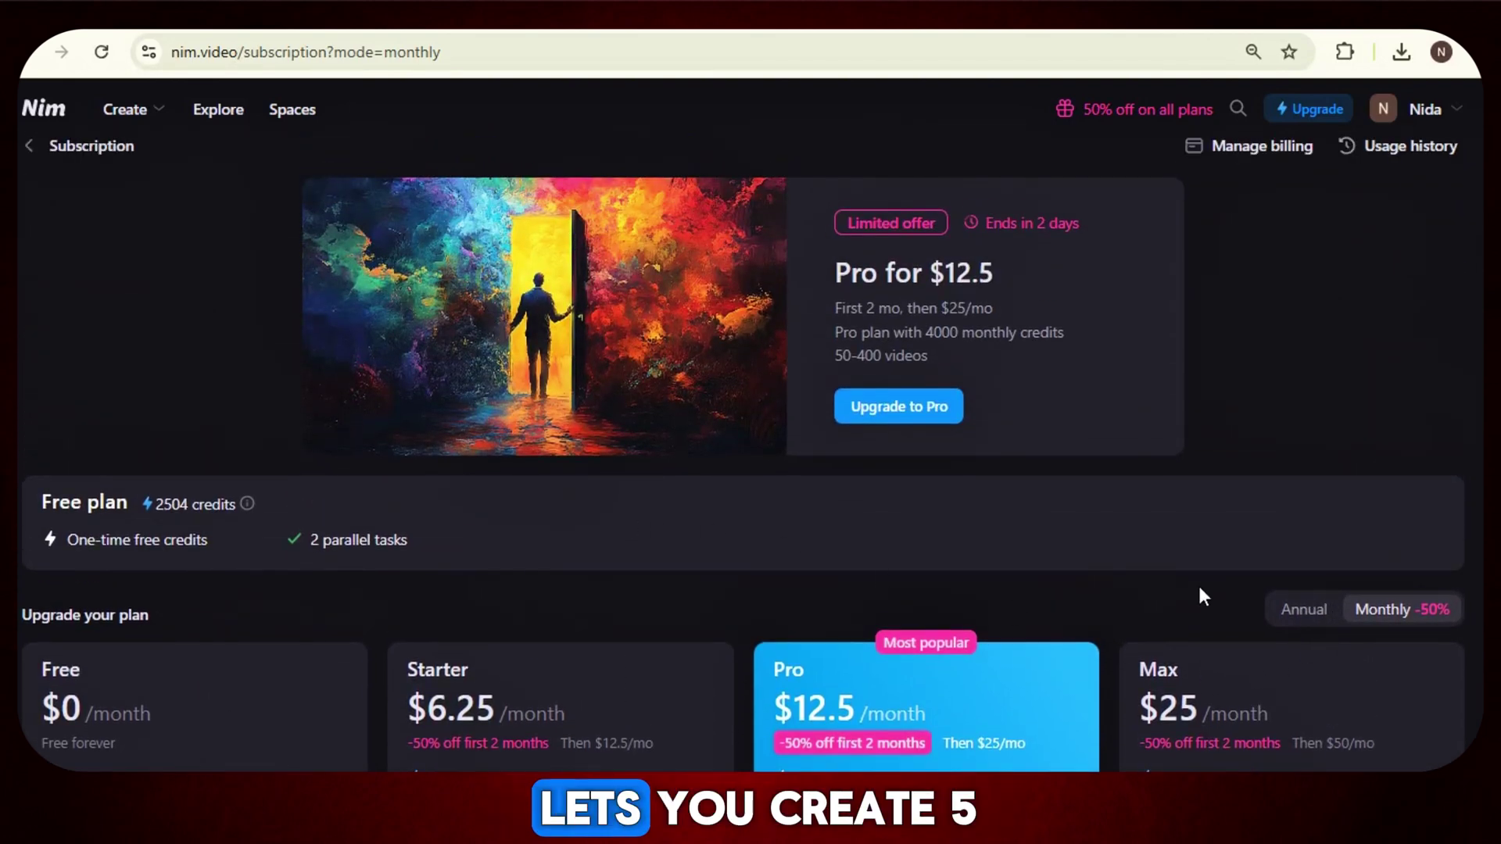
{"action": "left_click", "coordinate": [1303, 608]}
{"action": "scroll", "coordinate": [1020, 551], "scroll_direction": "down", "scroll_amount": 4}
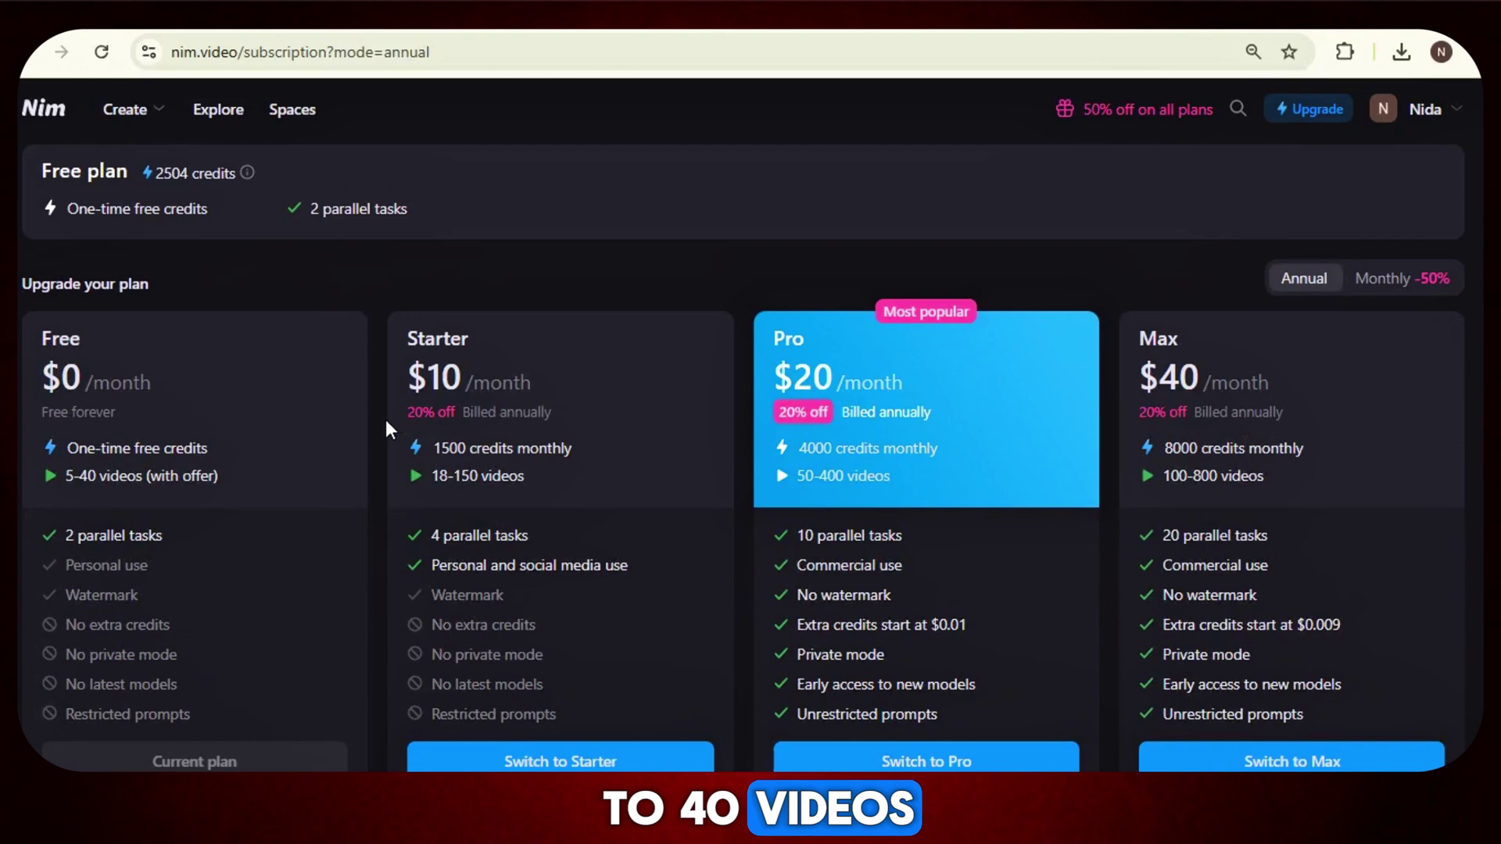
{"action": "left_click", "coordinate": [1403, 281]}
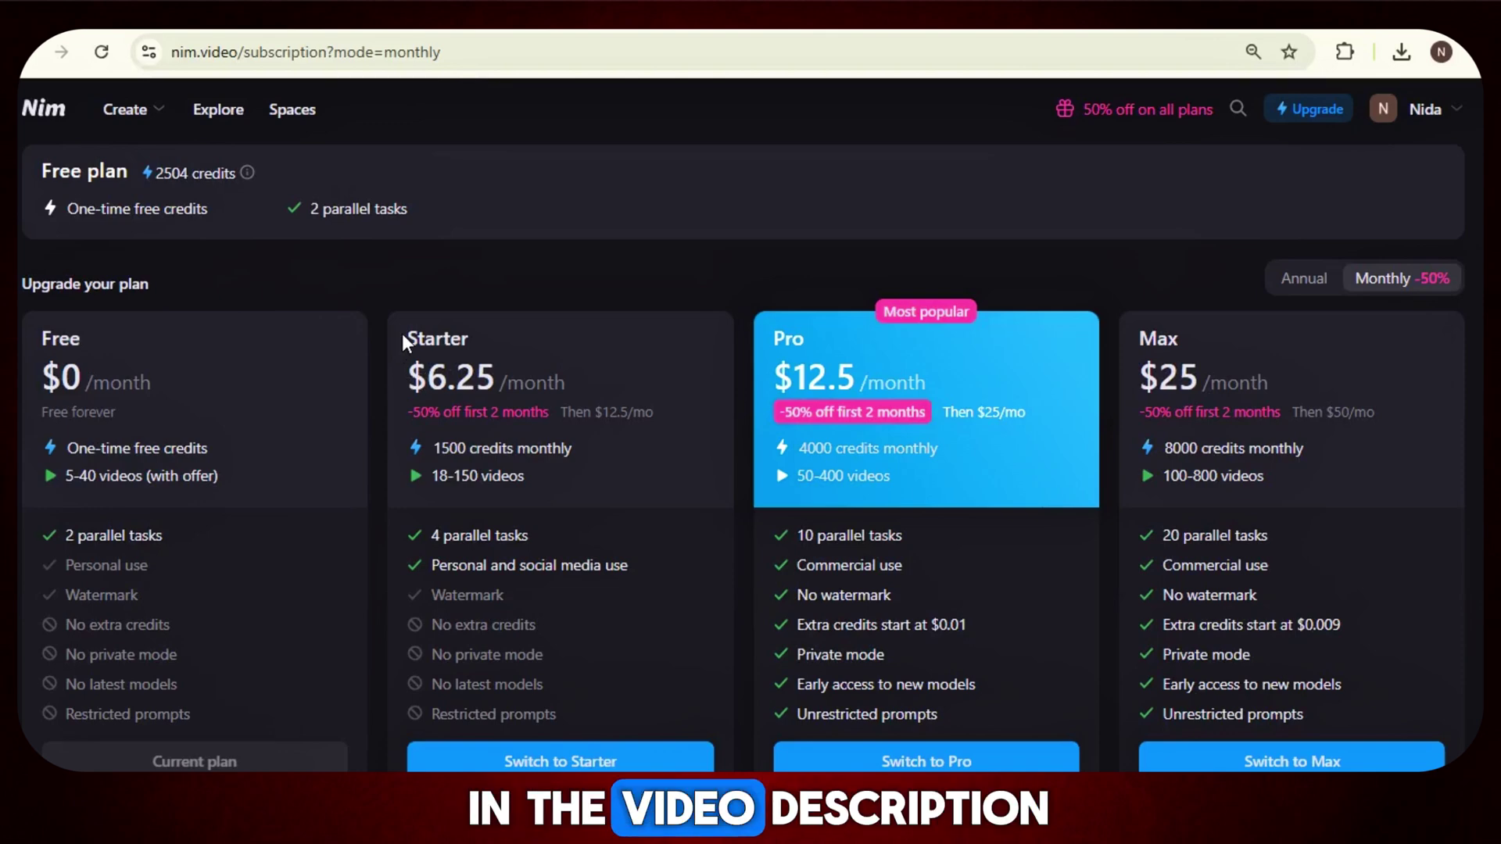
{"action": "scroll", "coordinate": [626, 465], "scroll_direction": "down", "scroll_amount": 2}
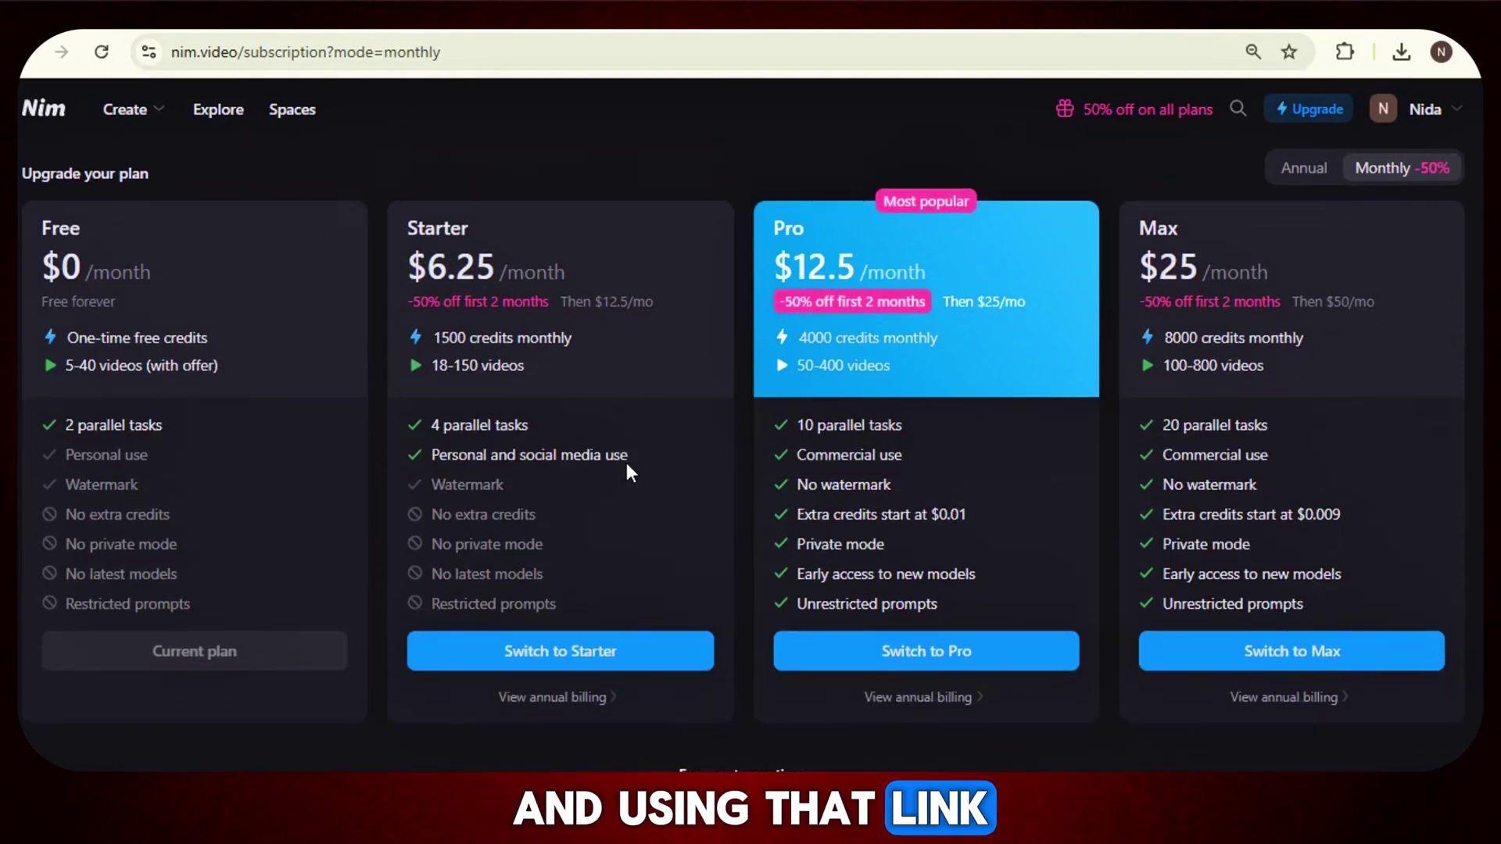